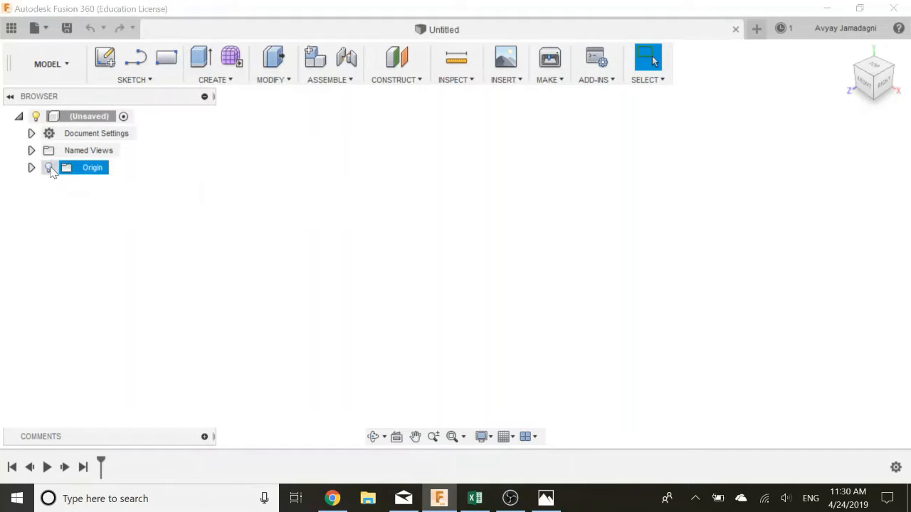
Make the origin planes and axes visible in the unsaved design.
left_click(48, 167)
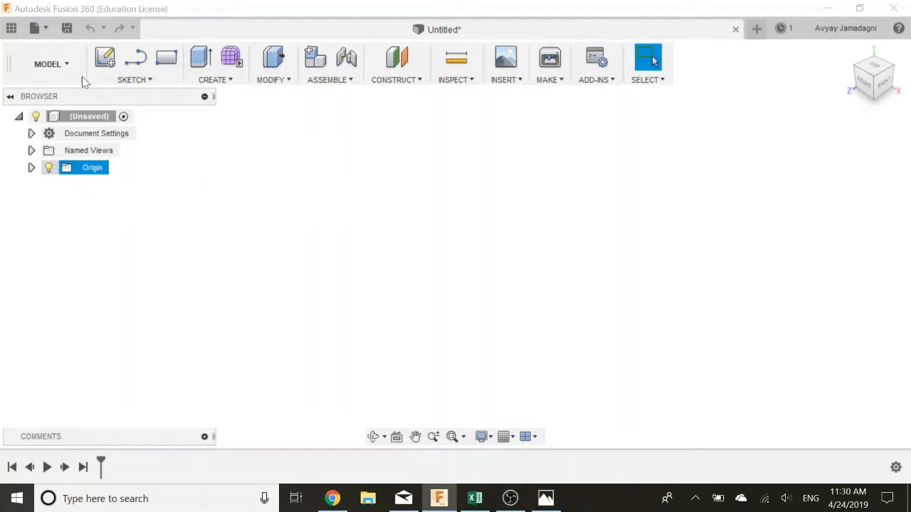
Create a new project named "Fusion 360 Beginner's Course".
left_click(12, 29)
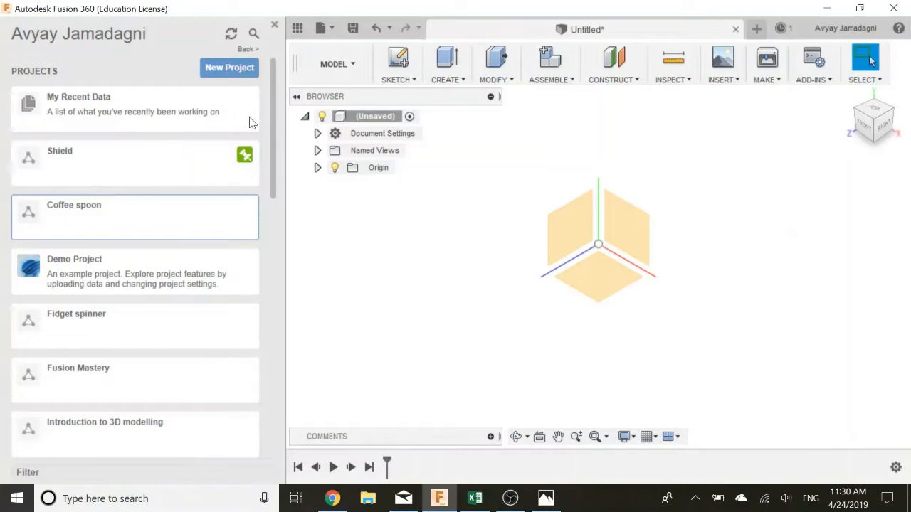
left_click(228, 68)
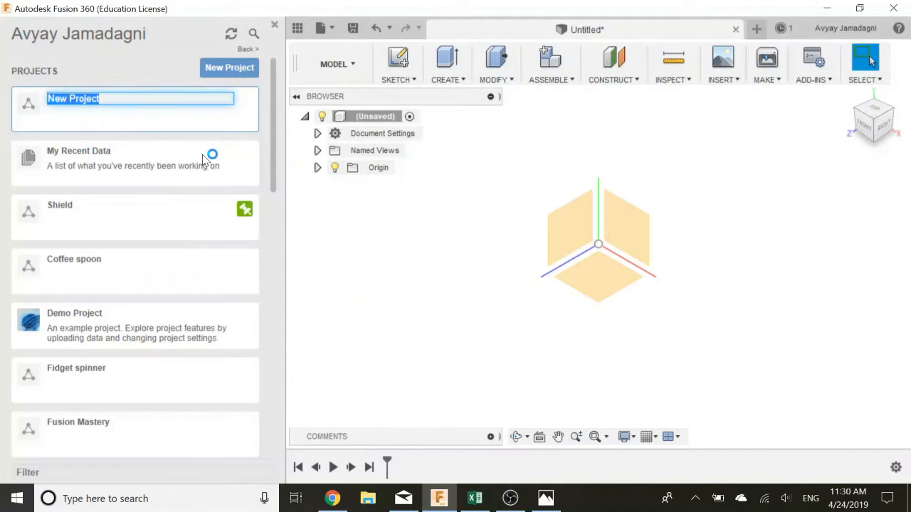
type("Fusio")
key("BackSpace")
key("BackSpace")
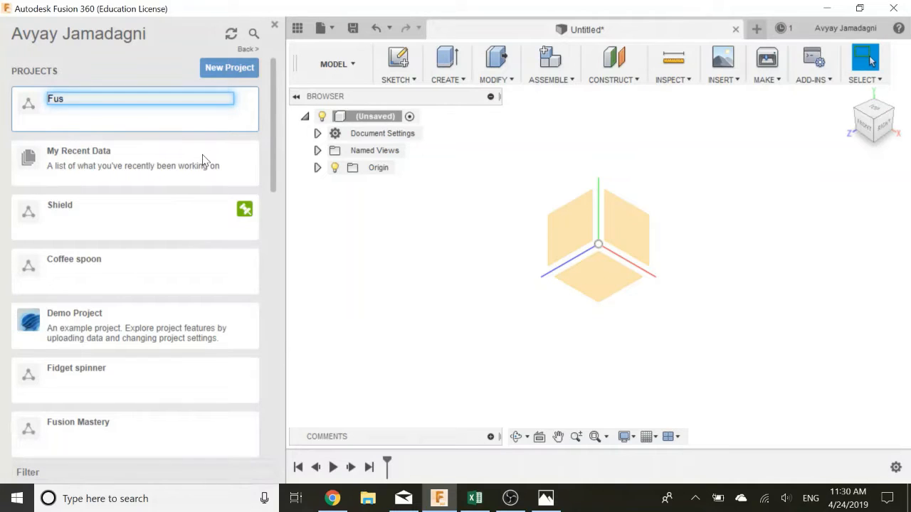
type("ion 360 Beginner")
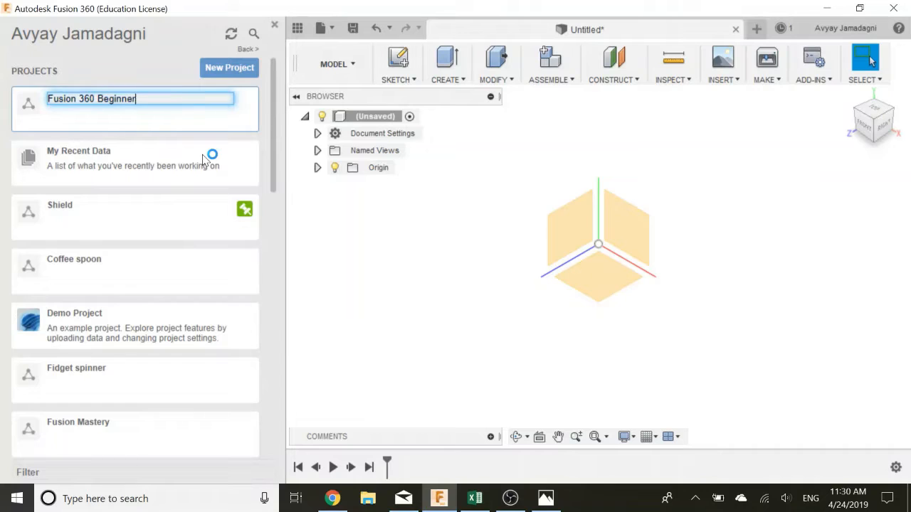
type("'s course")
key("BackSpace")
type("Course")
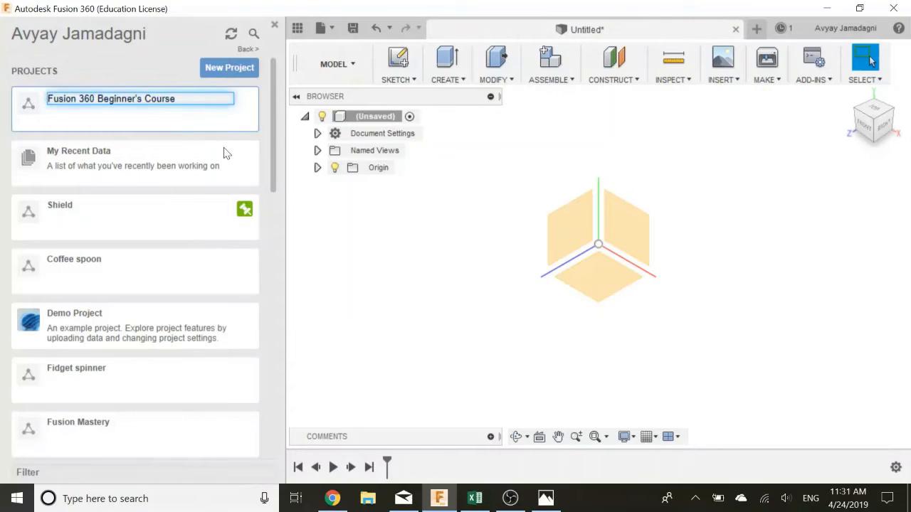
key("Return")
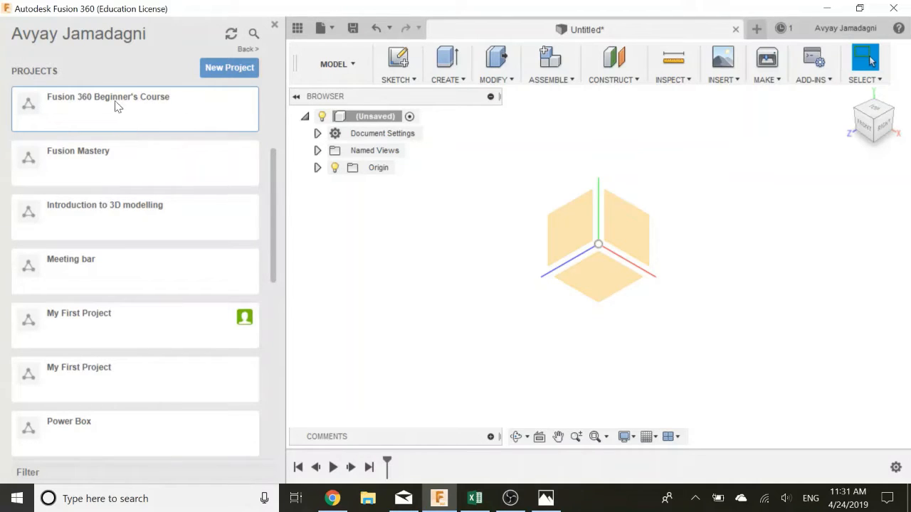
Pin the Fusion 360 Beginner's Course project and open it, closing the project data area when done.
double_click(126, 115)
scroll(125, 292, "up", 3)
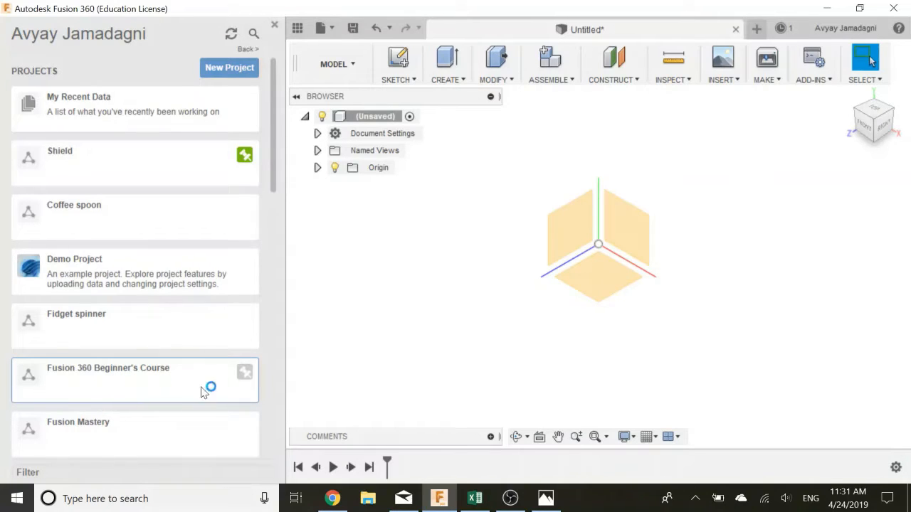
left_click(245, 371)
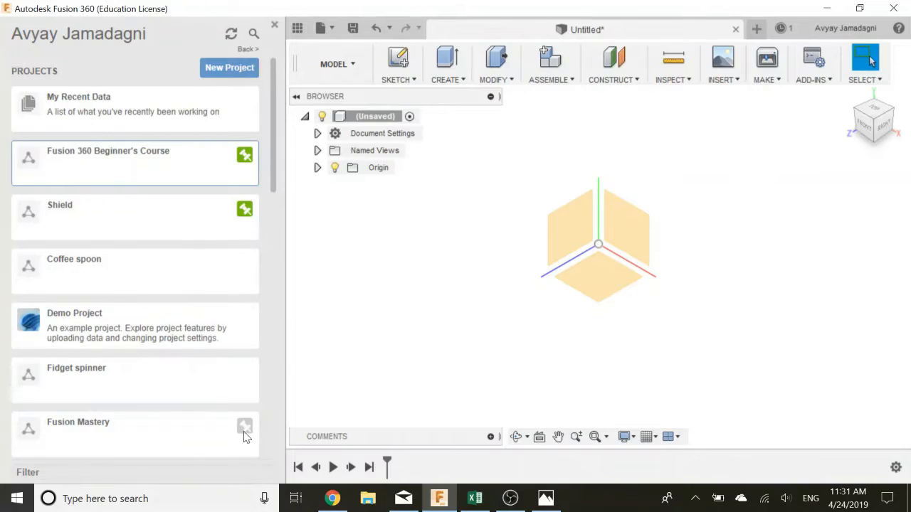
left_click(171, 172)
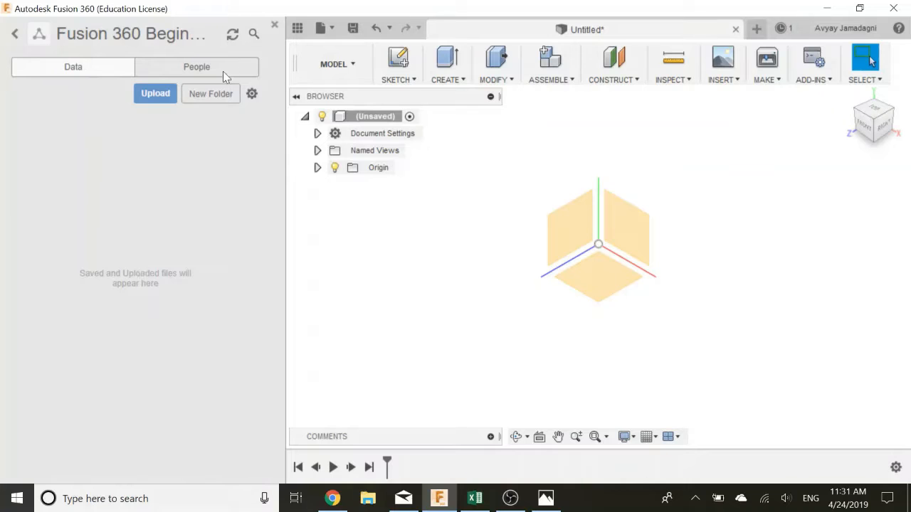
left_click(296, 31)
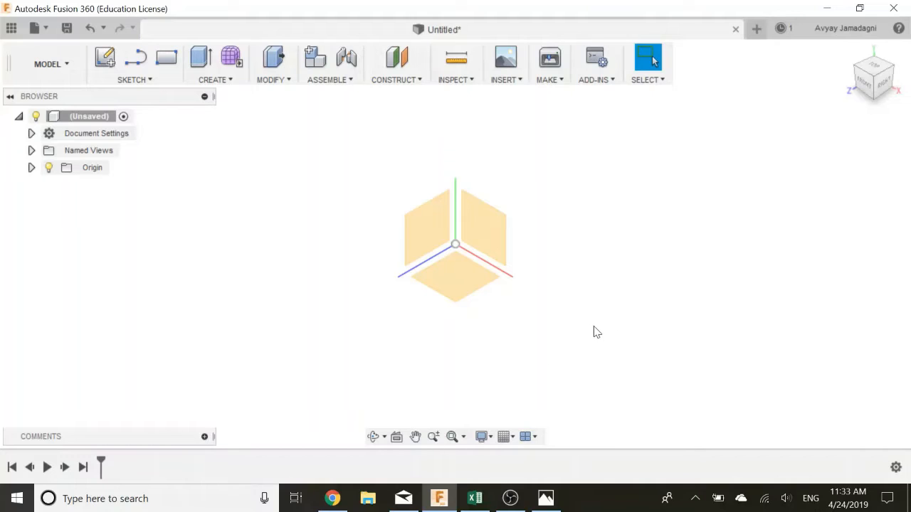
Check the reference drawing in Photos and start a sketch on the horizontal origin plane in Fusion 360, viewed from the top.
left_click(560, 496)
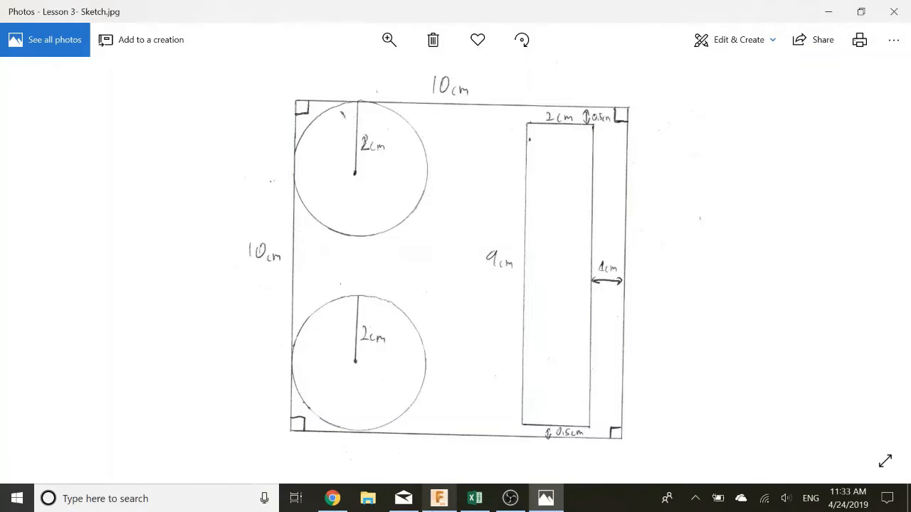
left_click(440, 498)
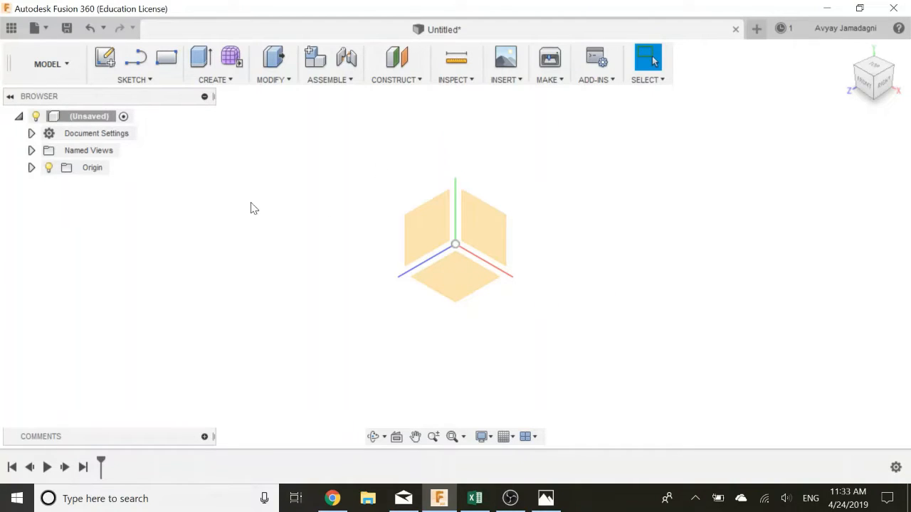
left_click(107, 58)
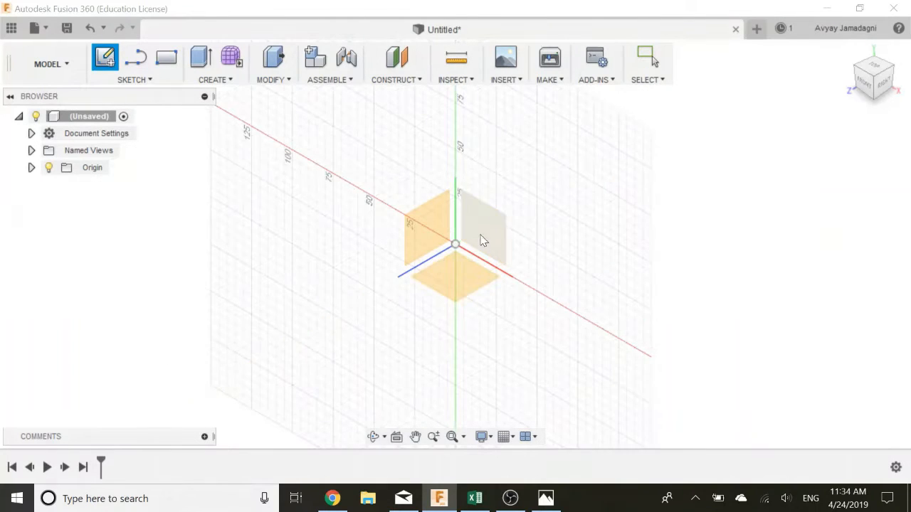
left_click(459, 285)
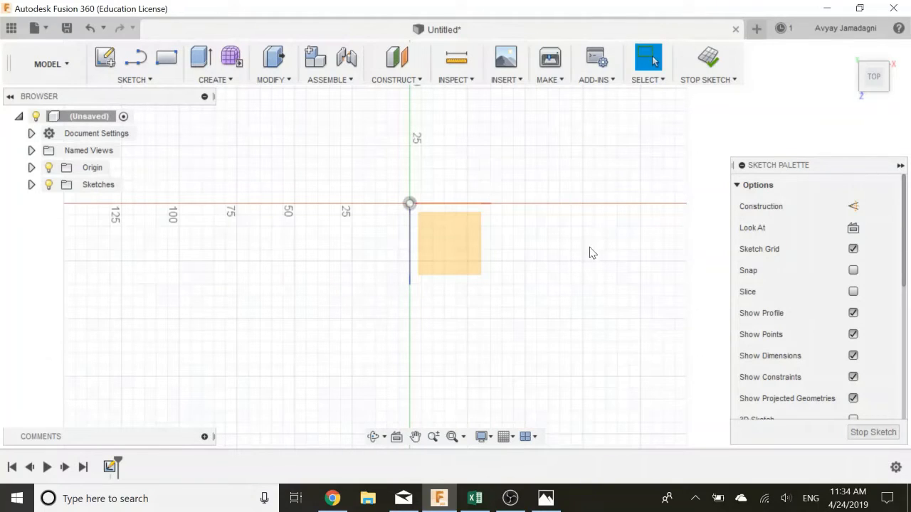
middle_click_drag(568, 296, 528, 331, "shift")
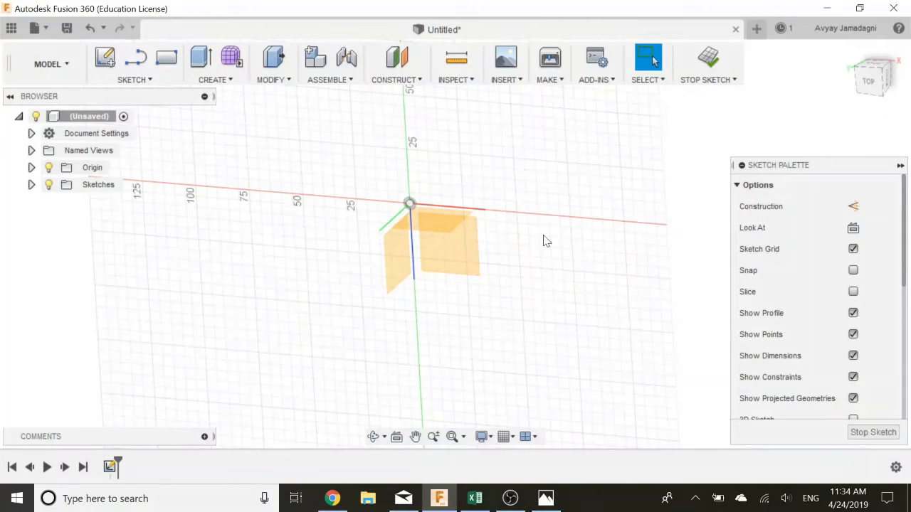
middle_click_drag(549, 259, 570, 173, "shift")
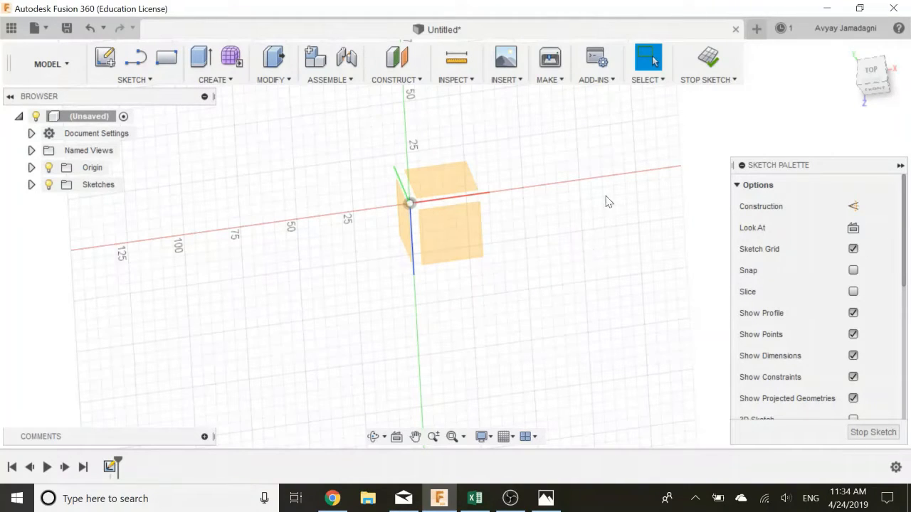
left_click(850, 51)
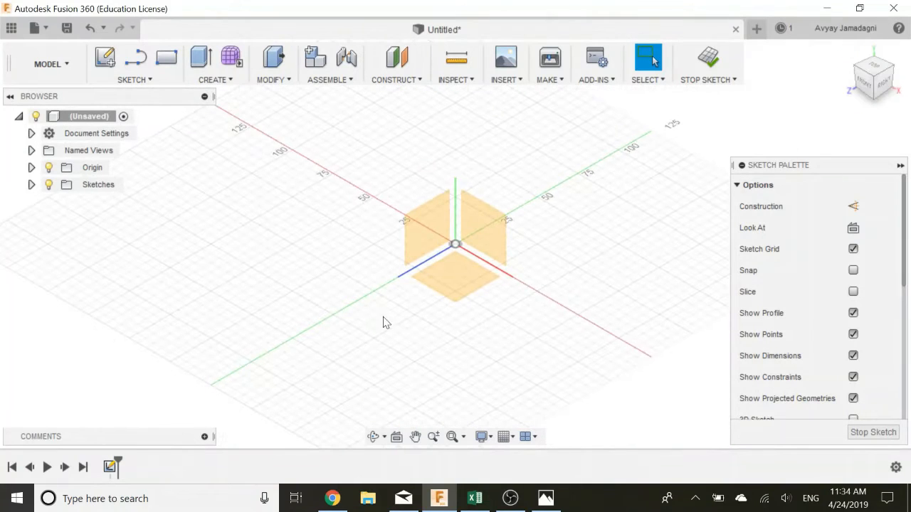
left_click(873, 63)
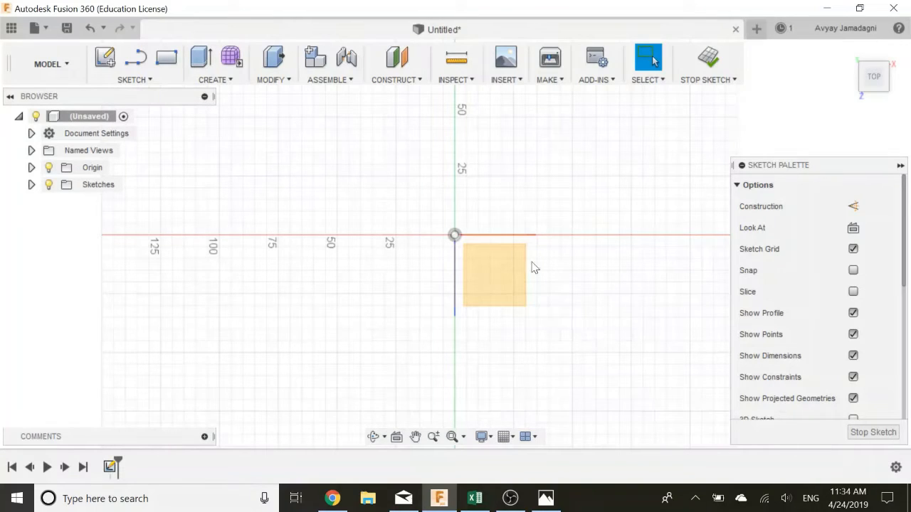
Draw a 10 cm by 10 cm center rectangle centred on the origin.
left_click(144, 80)
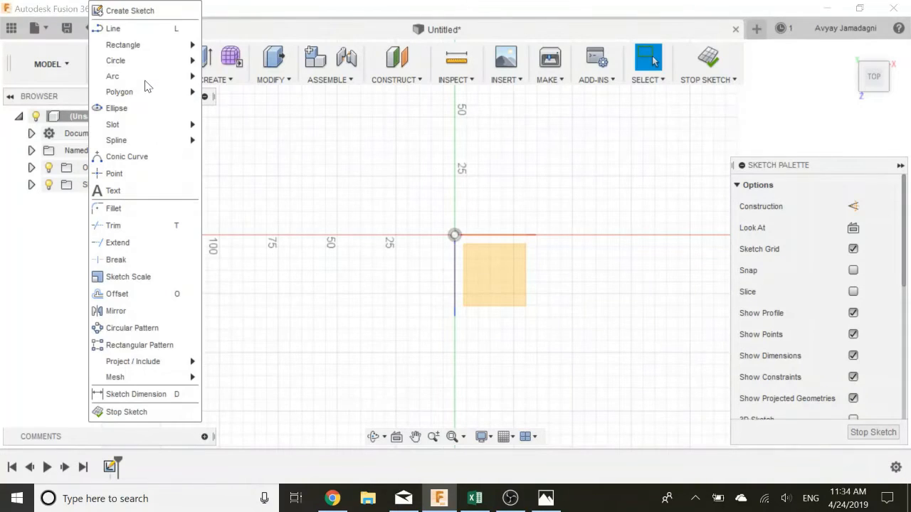
mouse_move(165, 50)
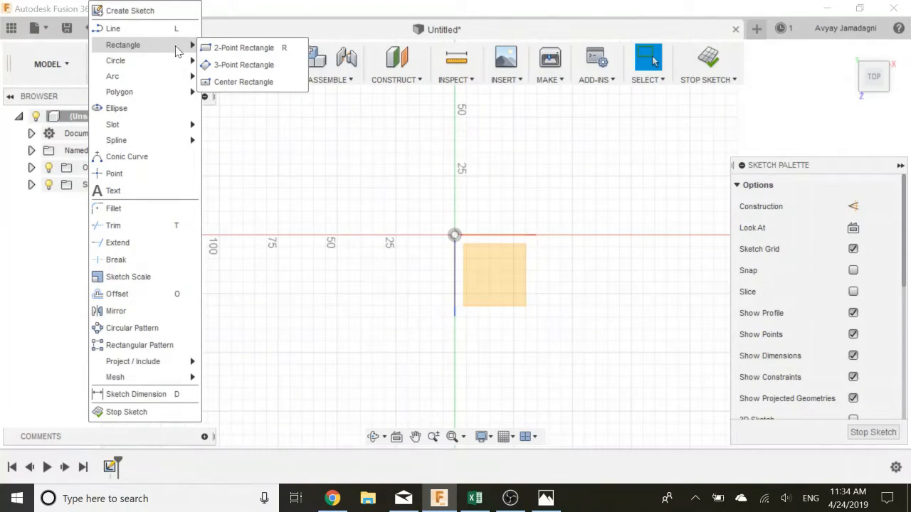
left_click(260, 81)
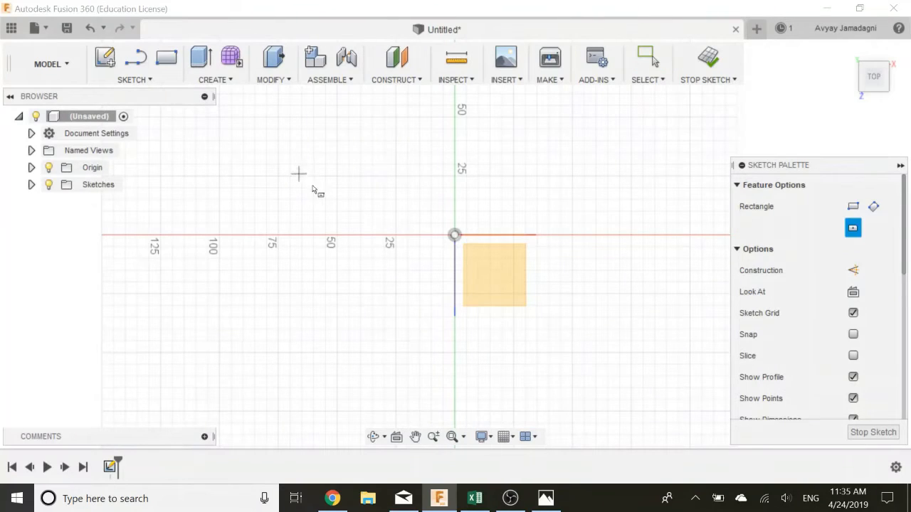
left_click(455, 235)
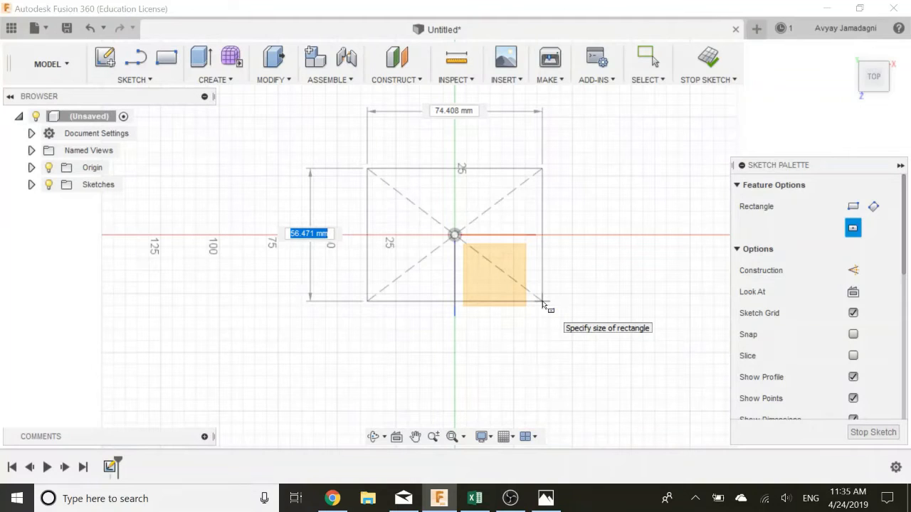
type("10")
key("Tab")
type("0 c")
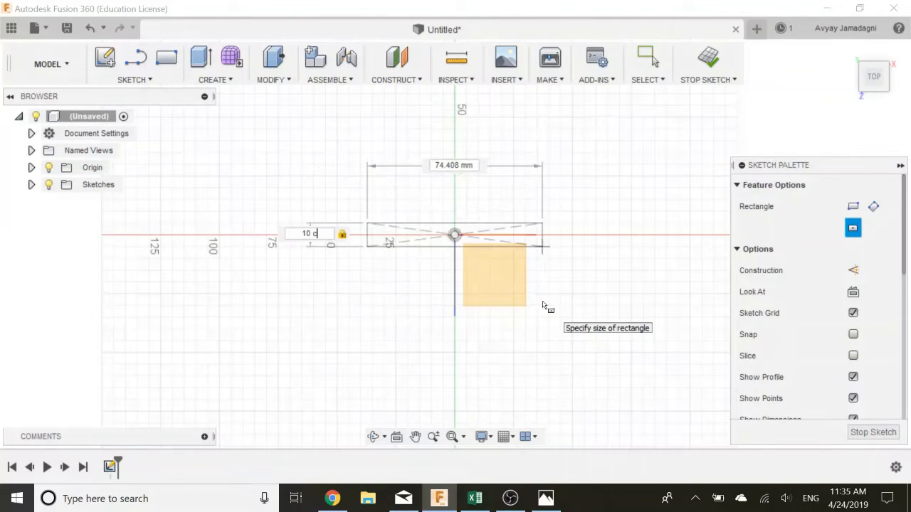
type("m")
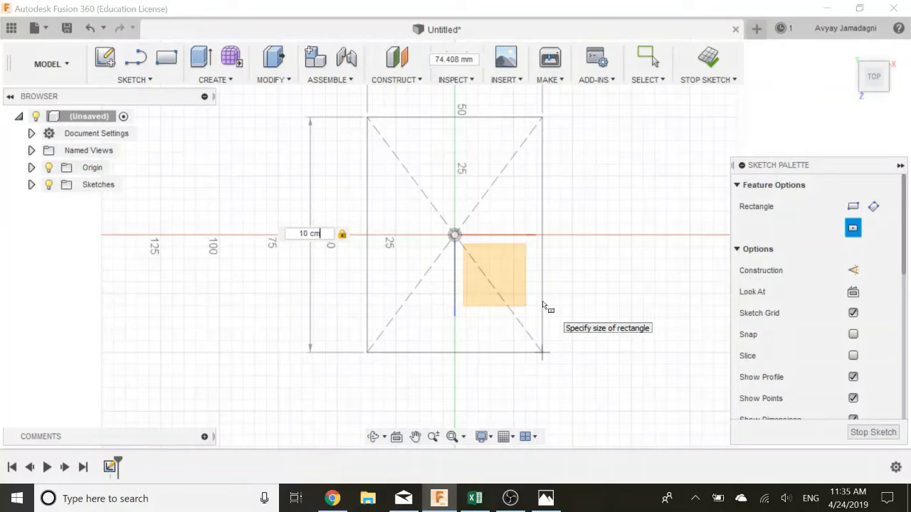
key("Tab")
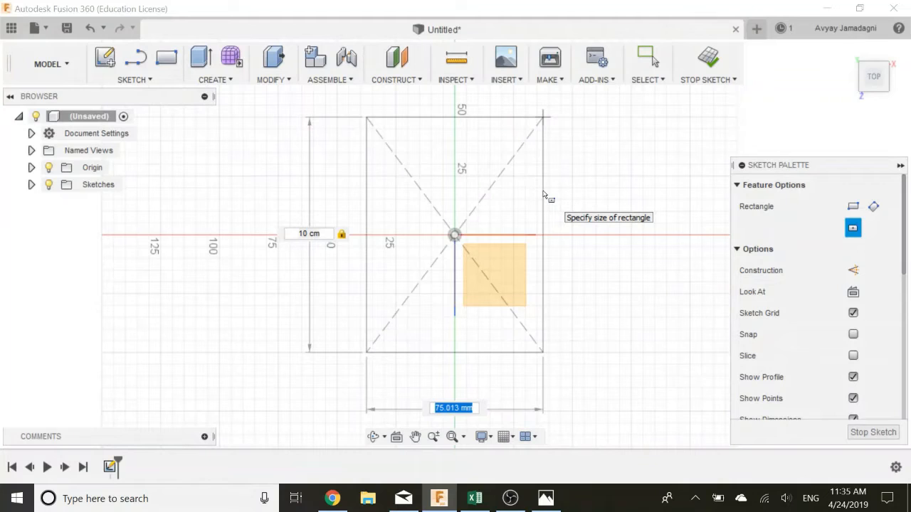
type("10 cm")
key("Tab")
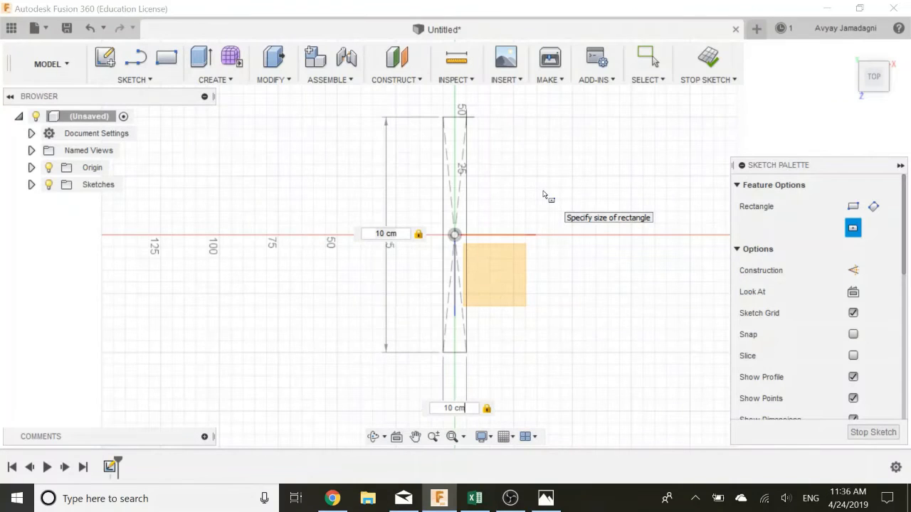
key("Return")
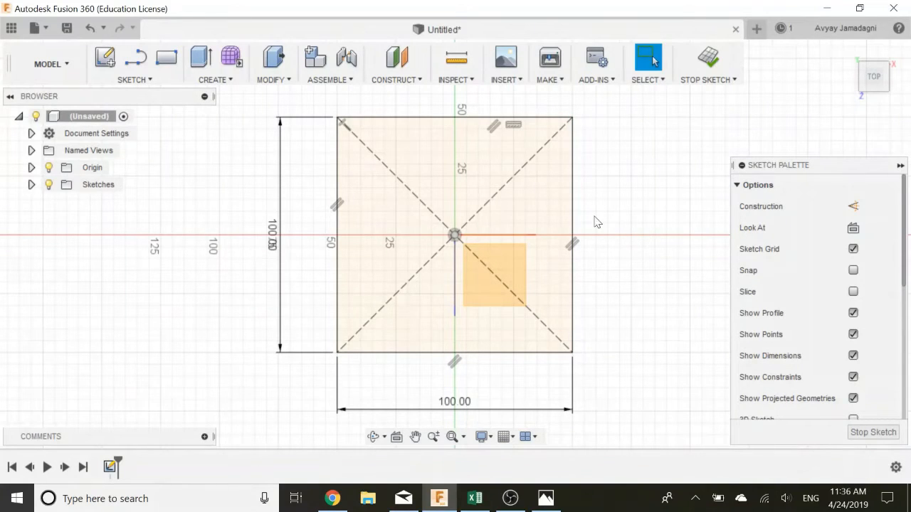
Check the circles' radii and positions in the reference drawing in Photos, and return to the sketch in Fusion 360.
scroll(451, 226, "up", 1)
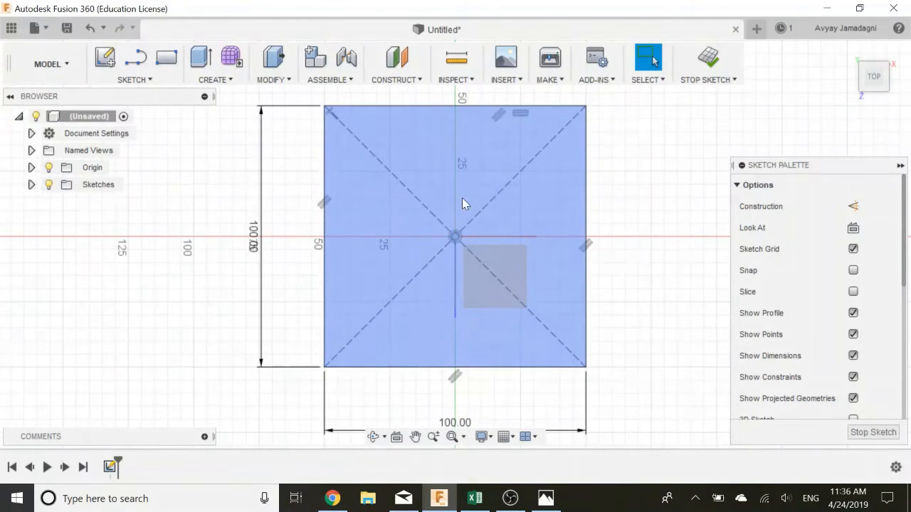
mouse_move(481, 248)
middle_mouse_down()
mouse_move(484, 303)
mouse_move(474, 279)
middle_mouse_up()
scroll(485, 302, "up", 1)
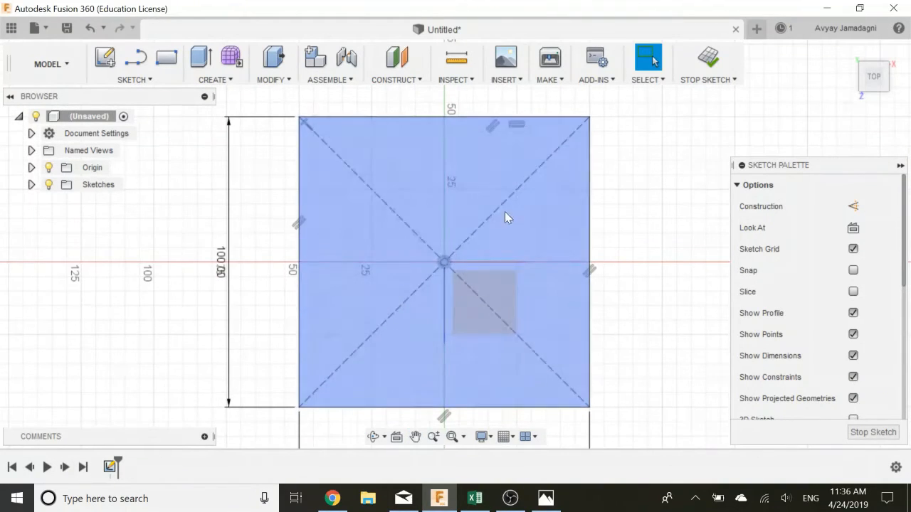
scroll(543, 217, "down", 1)
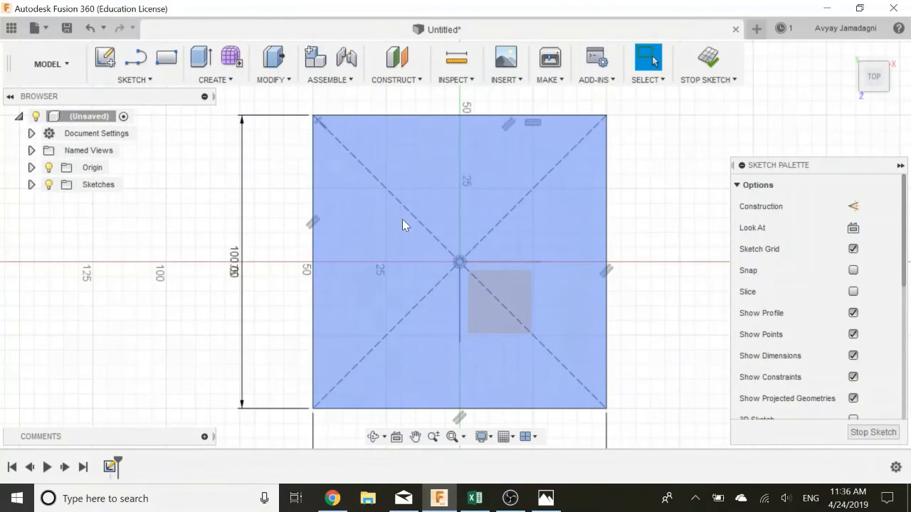
scroll(404, 219, "up", 1)
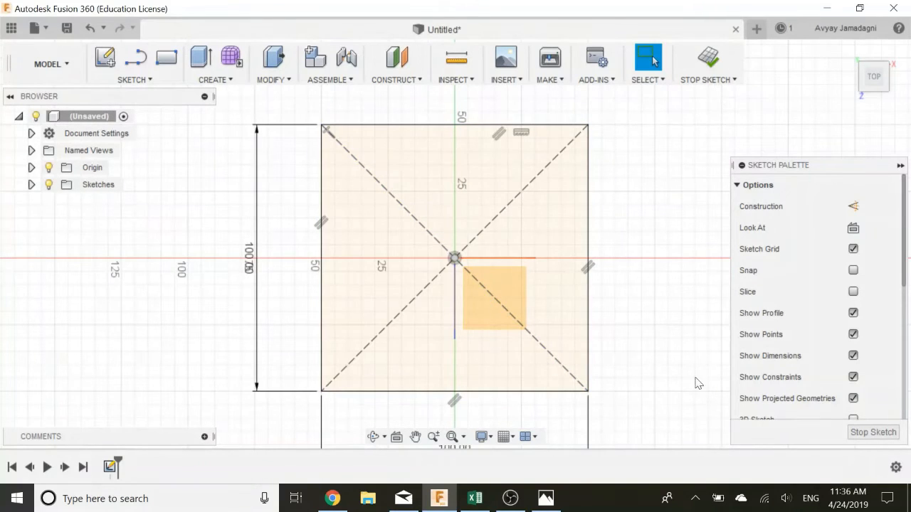
left_click(546, 498)
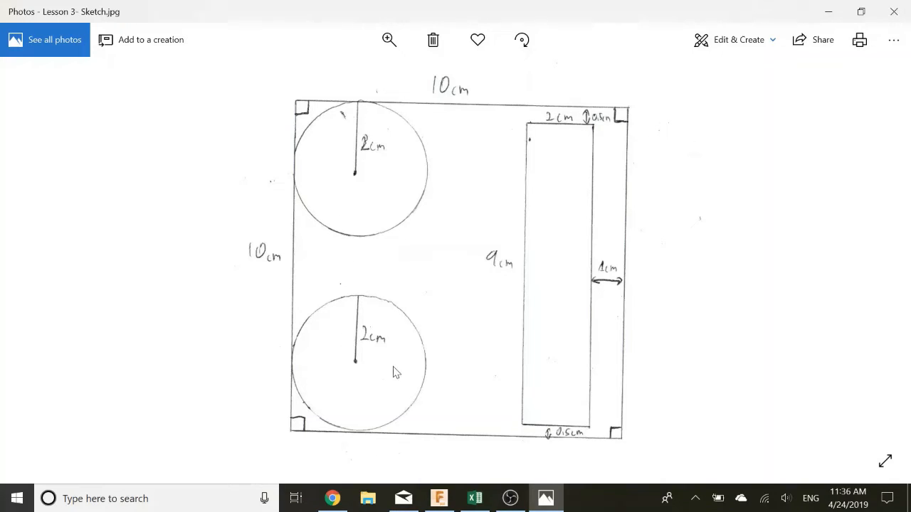
left_click(439, 501)
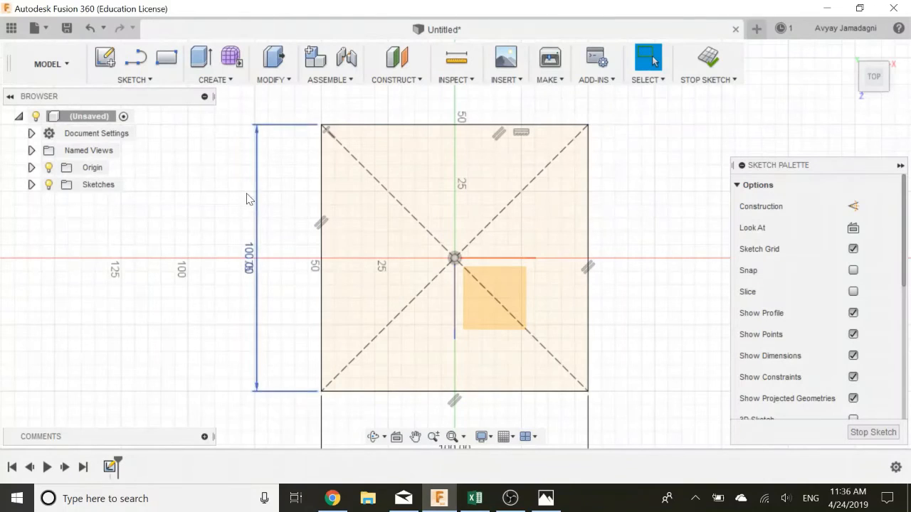
Draw a 4 cm center diameter circle centred on the dashed diagonal near the square's upper-left corner.
left_click(154, 81)
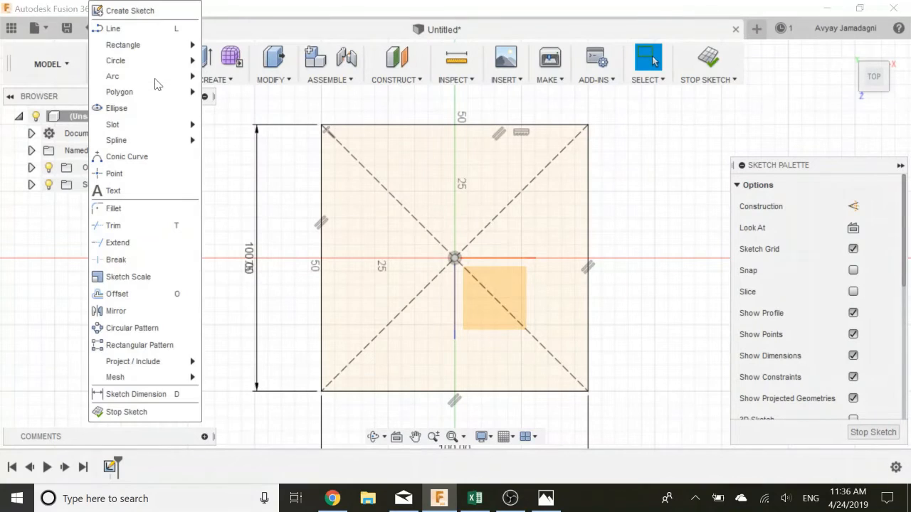
mouse_move(140, 66)
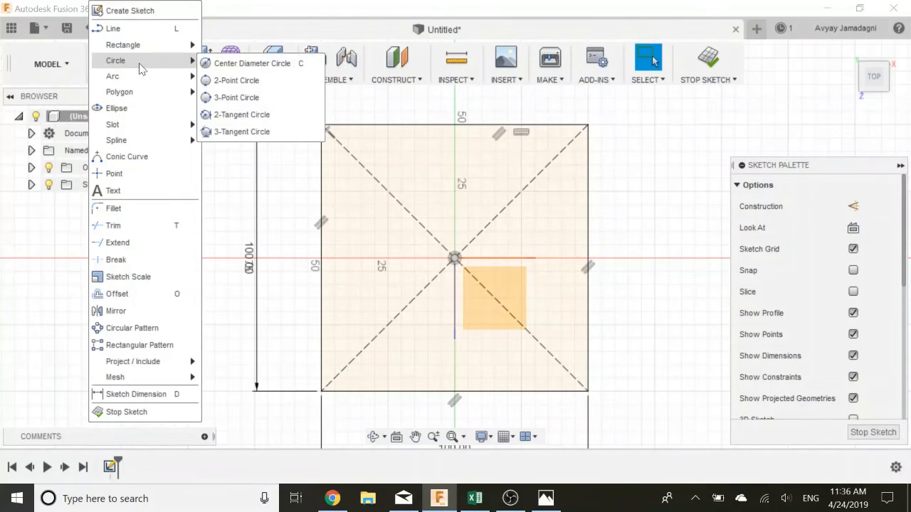
left_click(247, 66)
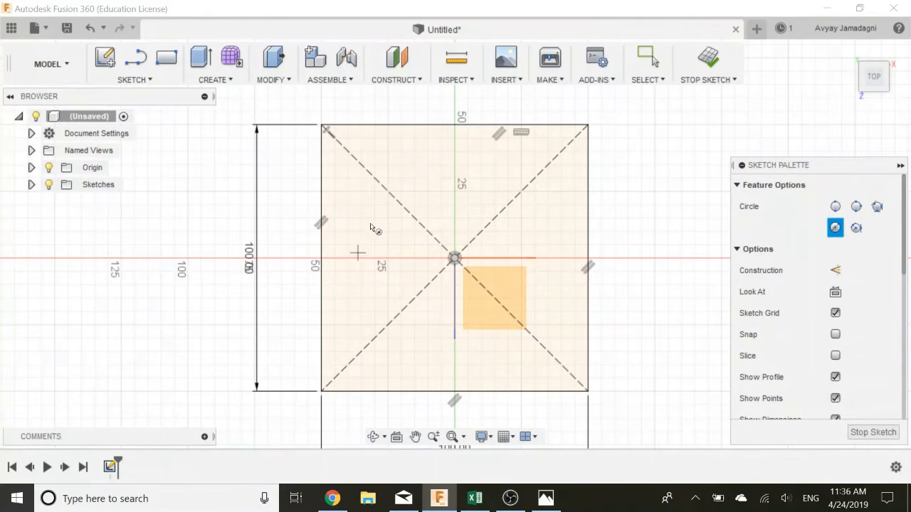
left_click(377, 181)
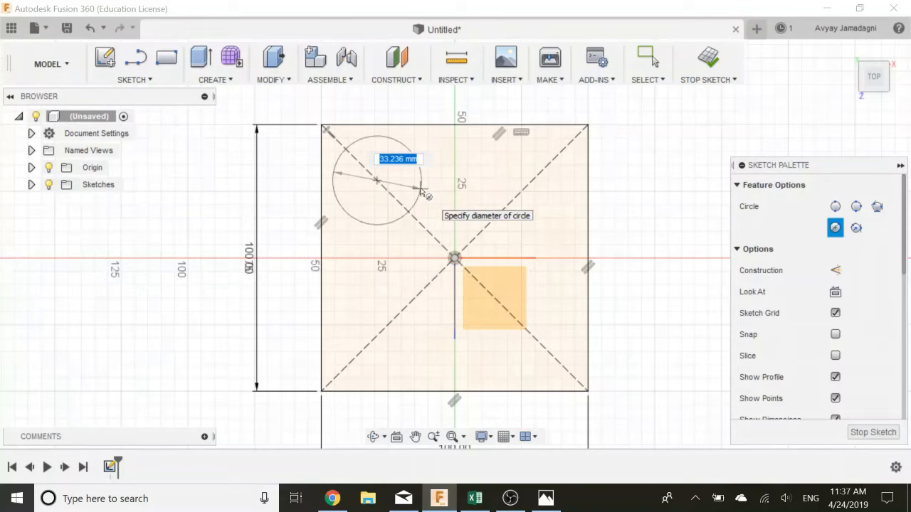
type("4c")
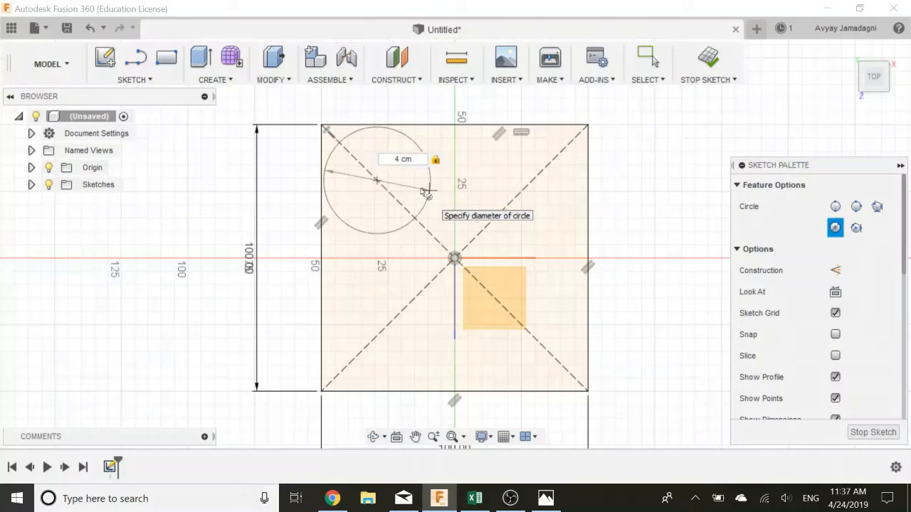
left_click(424, 192)
key("Escape")
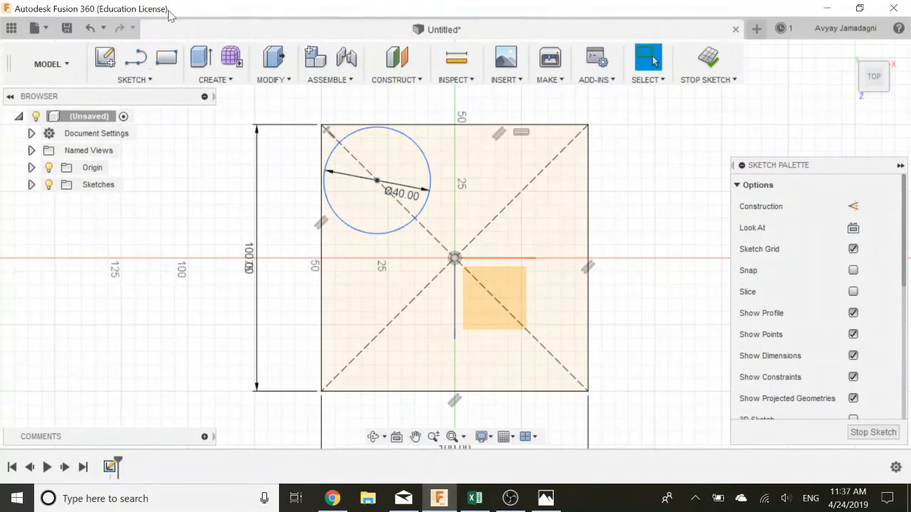
Draw a second 4 cm center diameter circle centred on the other diagonal near the square's lower-left corner.
left_click(153, 79)
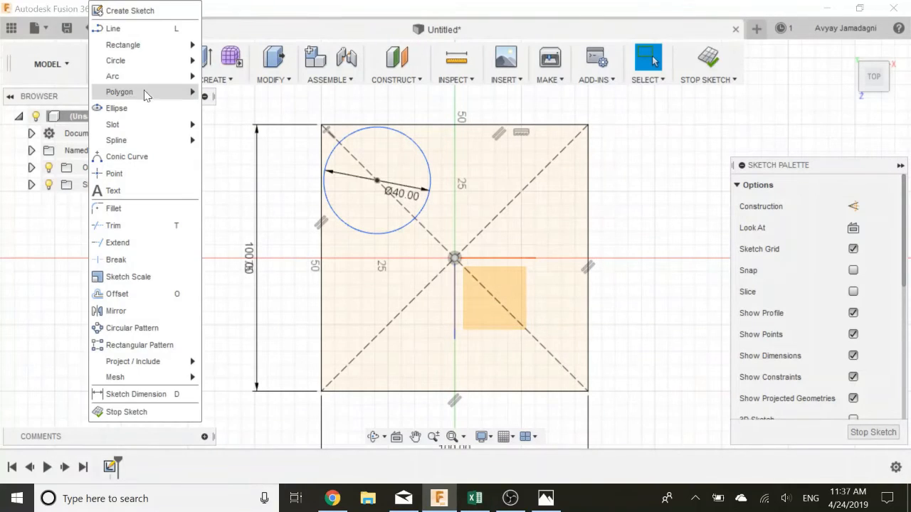
mouse_move(121, 61)
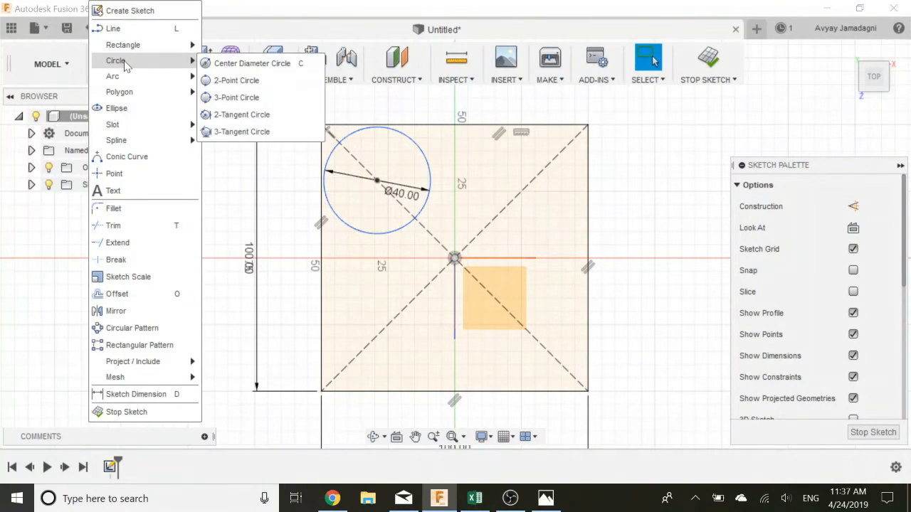
left_click(273, 69)
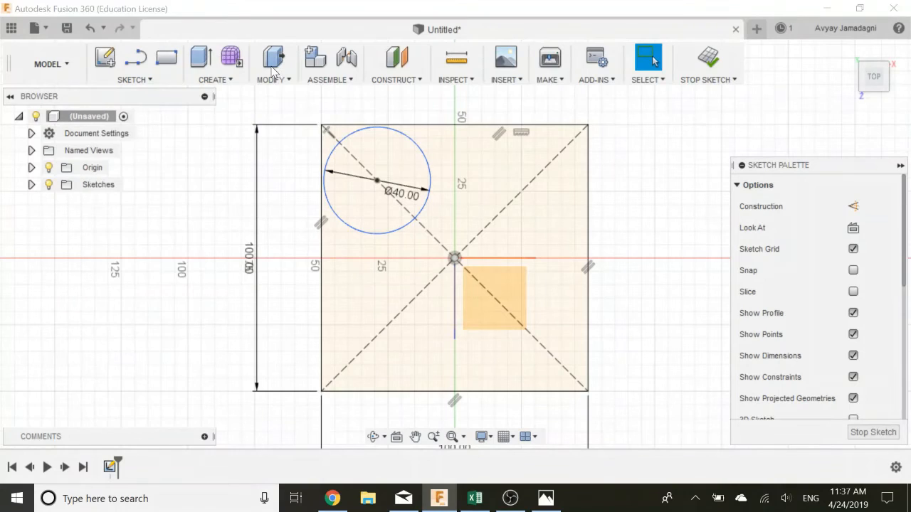
left_click(382, 331)
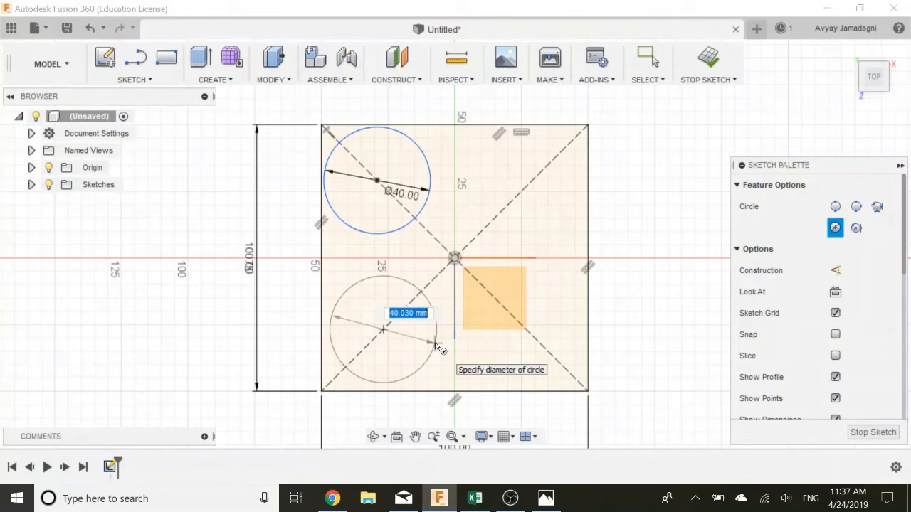
type("4")
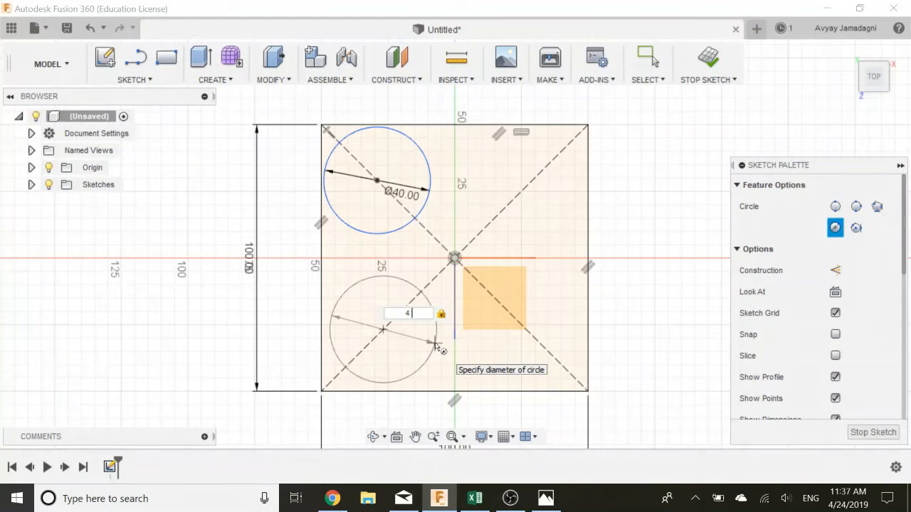
type("0 cm")
key("Return")
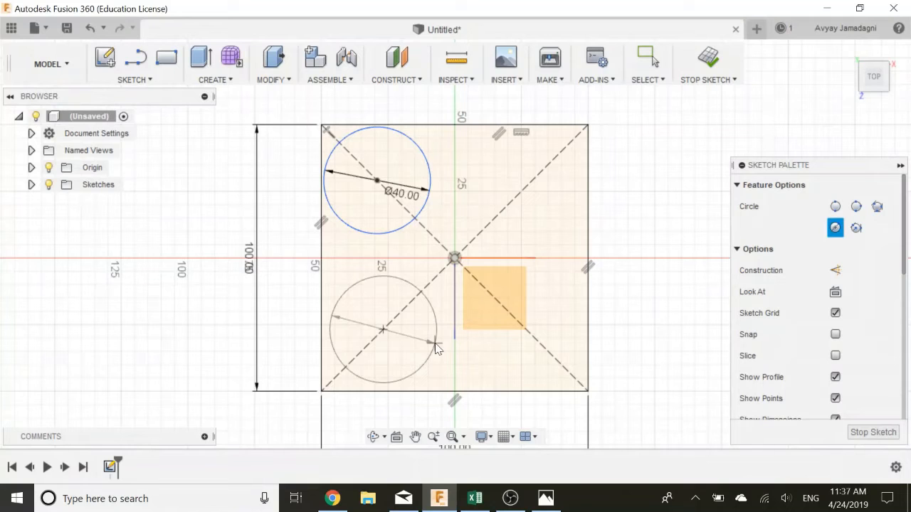
key("Escape")
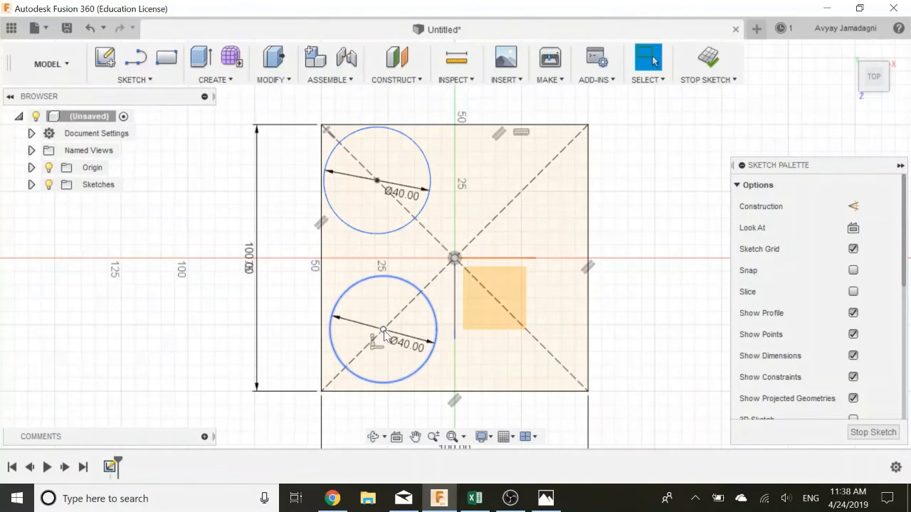
Move the lower circle slightly along its diagonal and constrain it tangent to the square's left side.
mouse_move(382, 333)
left_mouse_down()
mouse_move(393, 323)
mouse_move(384, 328)
left_mouse_up()
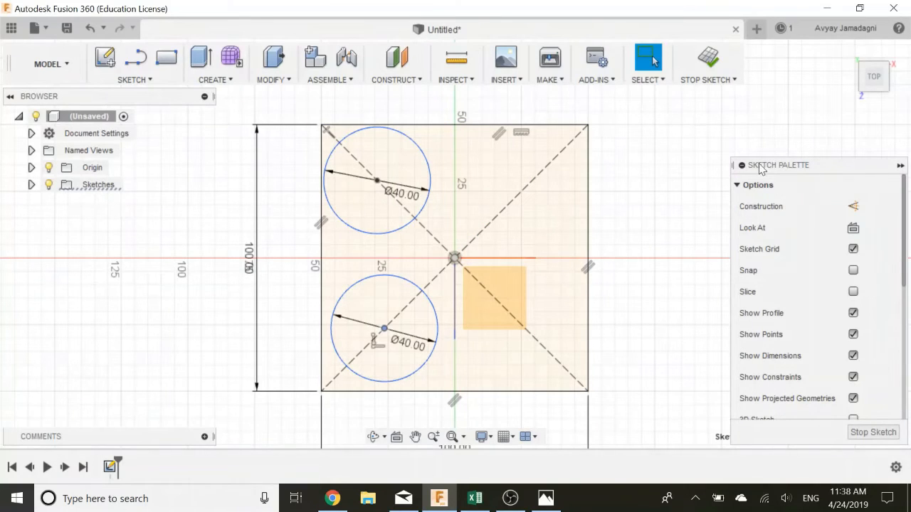
scroll(769, 230, "down", 3)
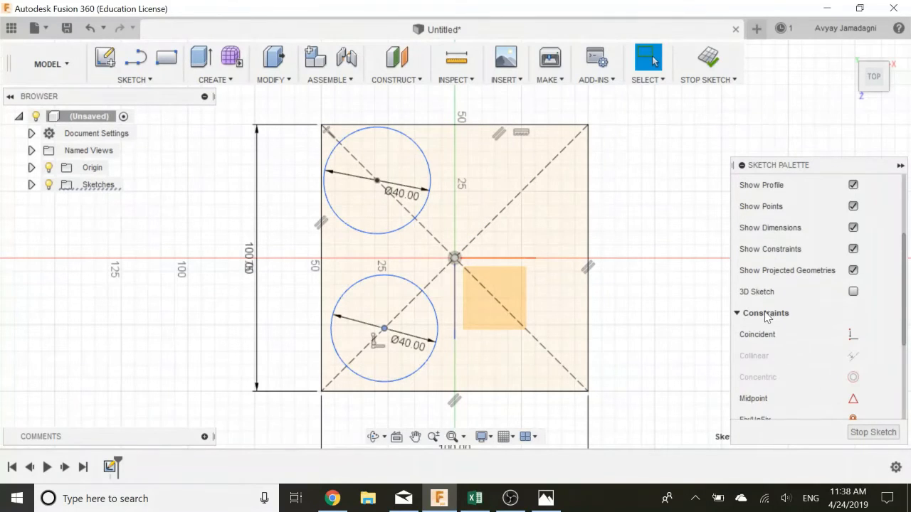
scroll(767, 313, "down", 2)
scroll(771, 272, "down", 5)
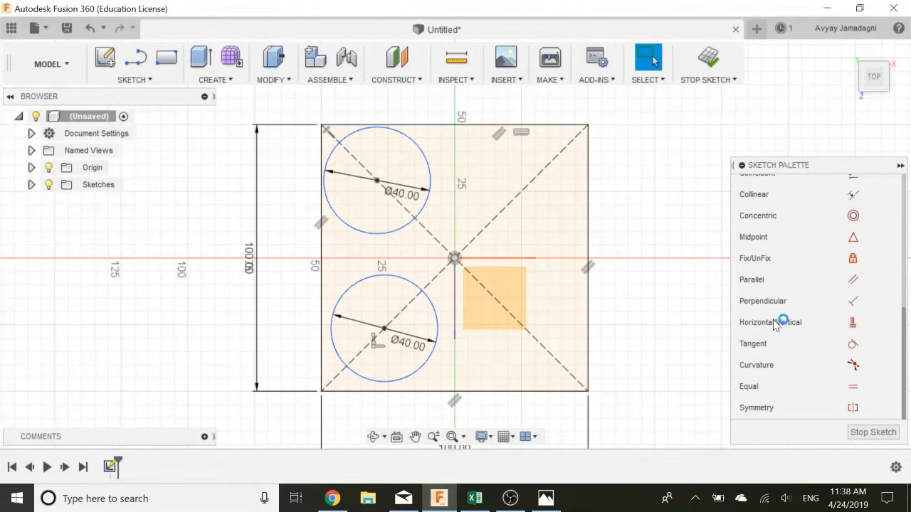
scroll(805, 299, "up", 2)
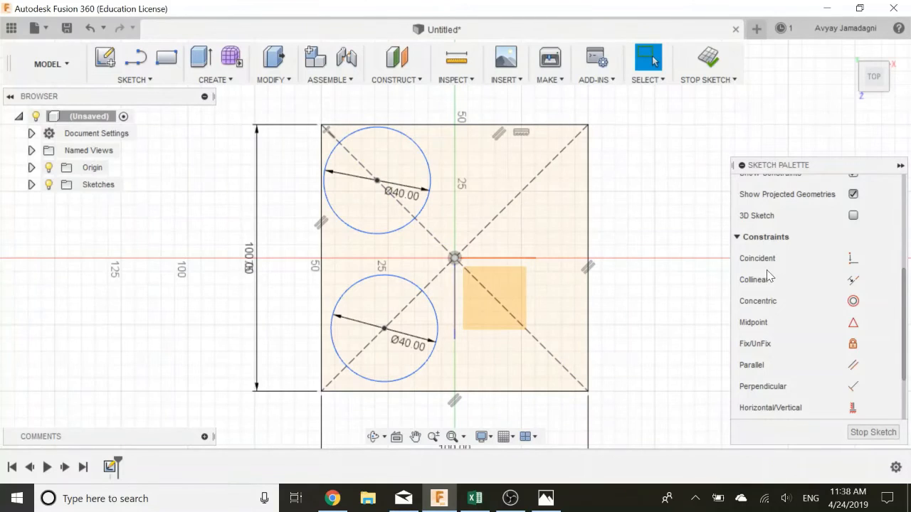
scroll(786, 326, "down", 3)
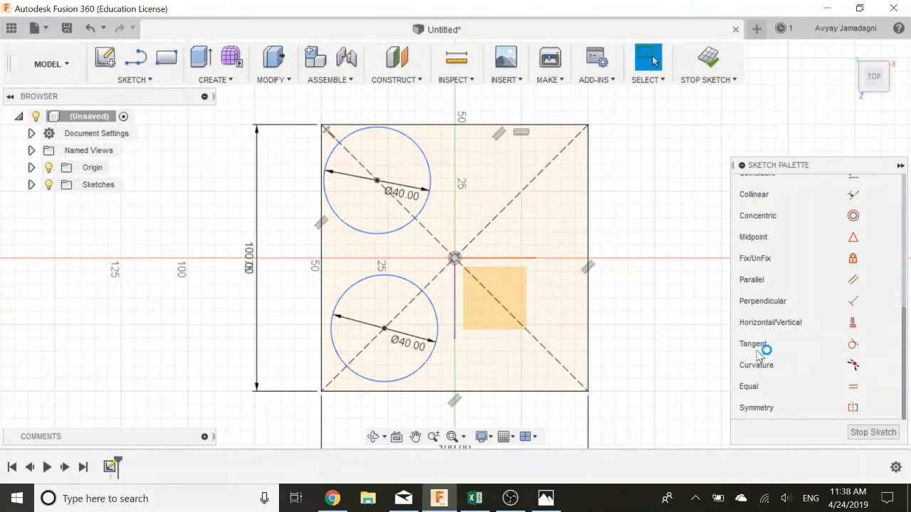
left_click(853, 345)
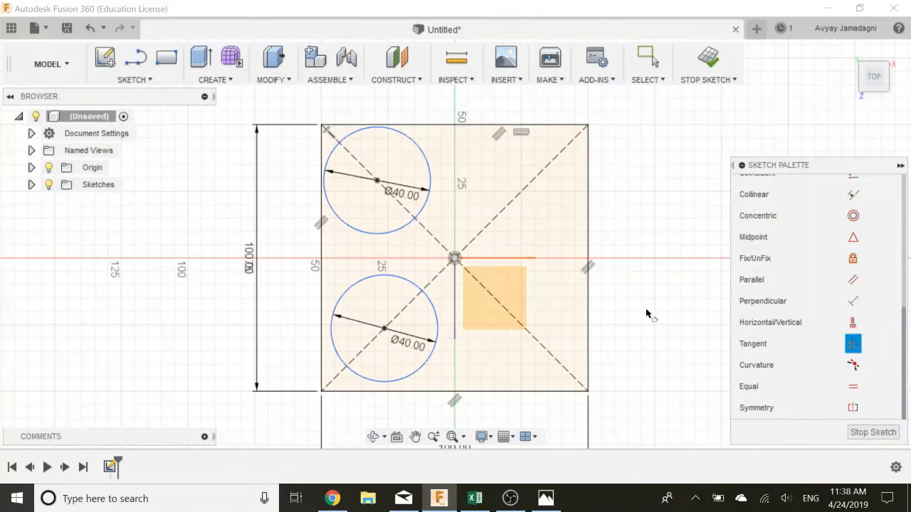
left_click(341, 303)
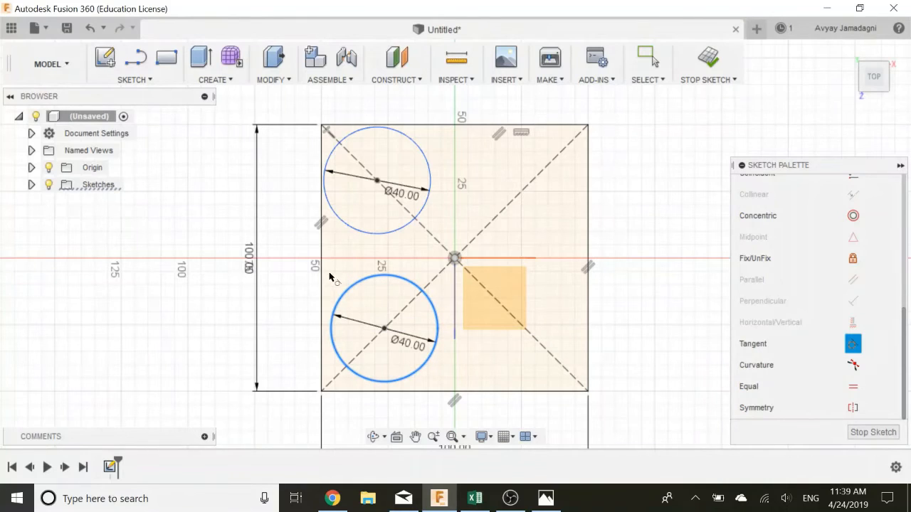
left_click(321, 283)
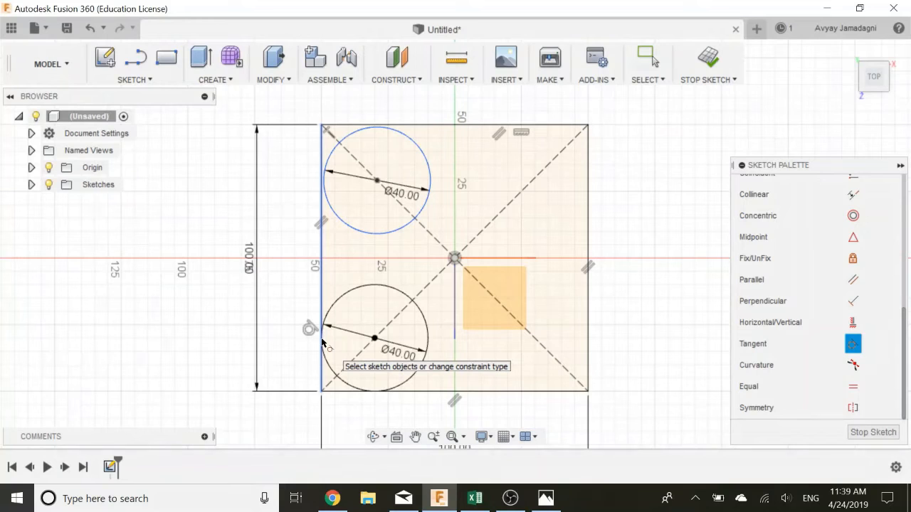
Try to constrain the lower circle tangent to the square's bottom side as well.
left_click(346, 385)
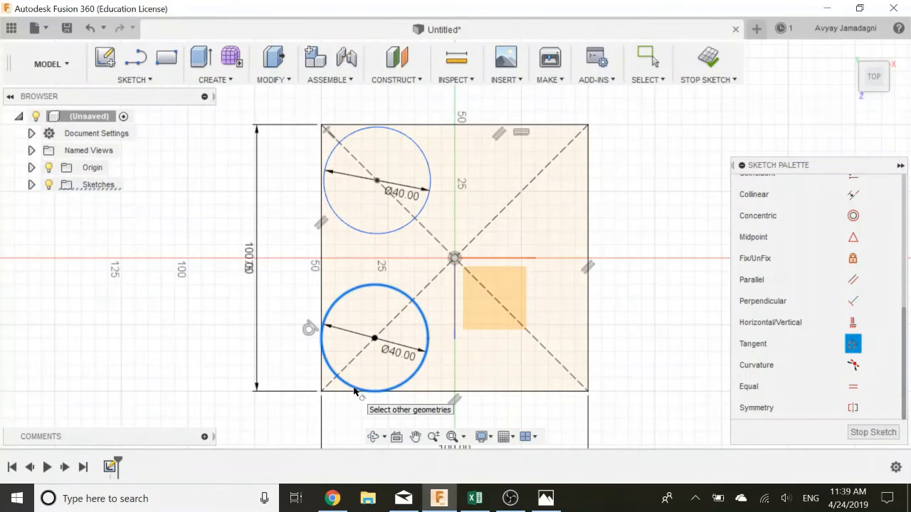
left_click(417, 393)
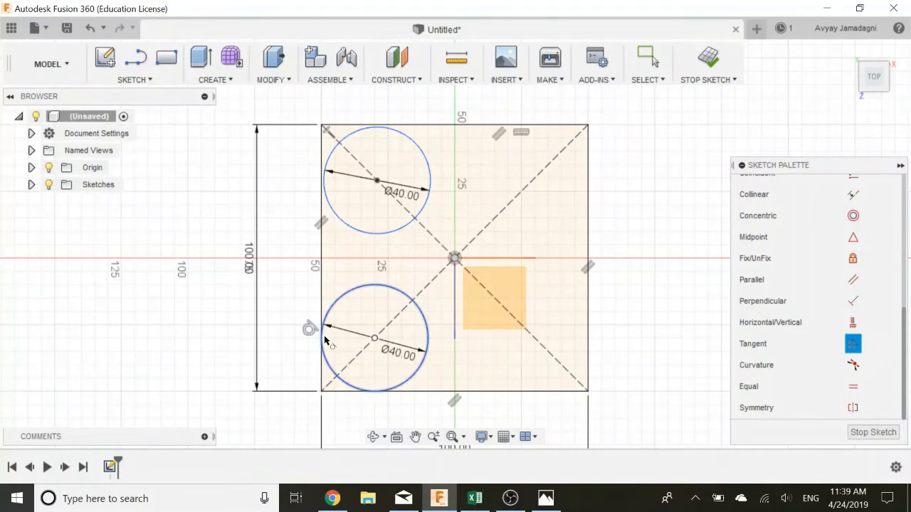
left_click(324, 340)
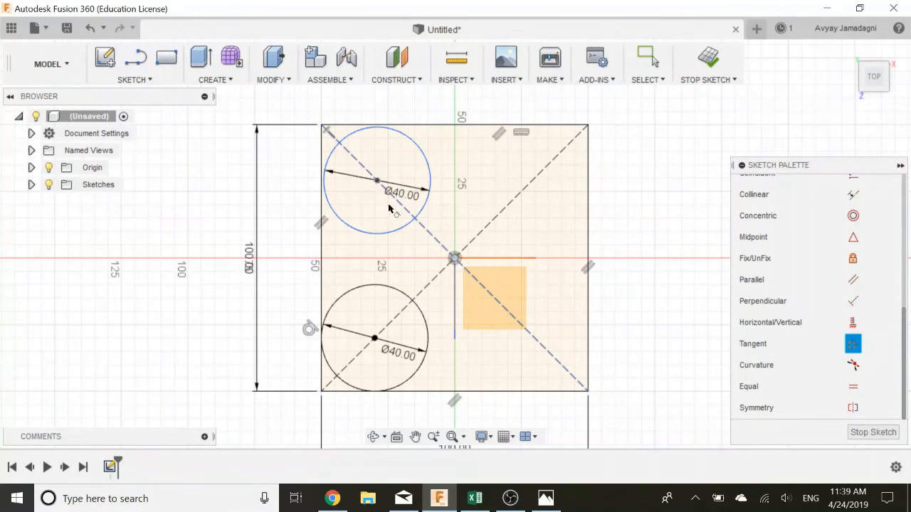
Constrain the upper circle tangent to the square's top side and select the lower circle's centre point.
left_click(390, 129)
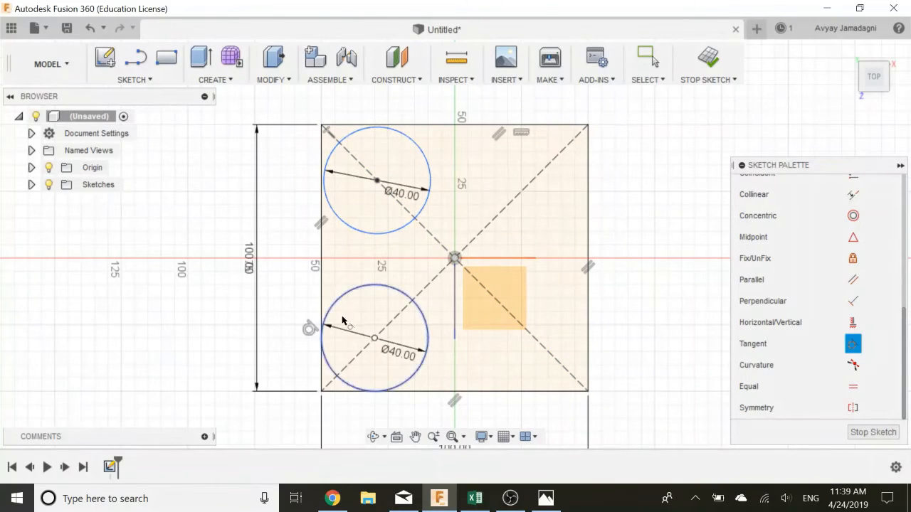
left_click(402, 136)
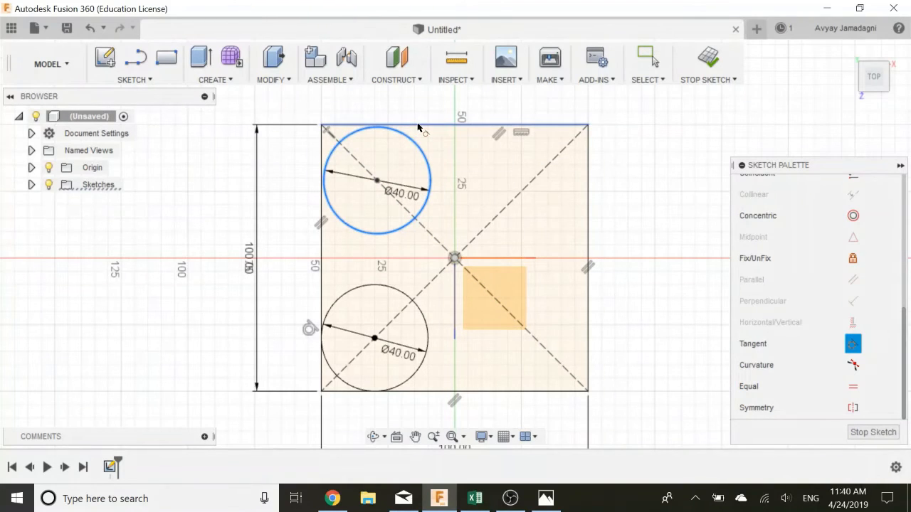
left_click(418, 127)
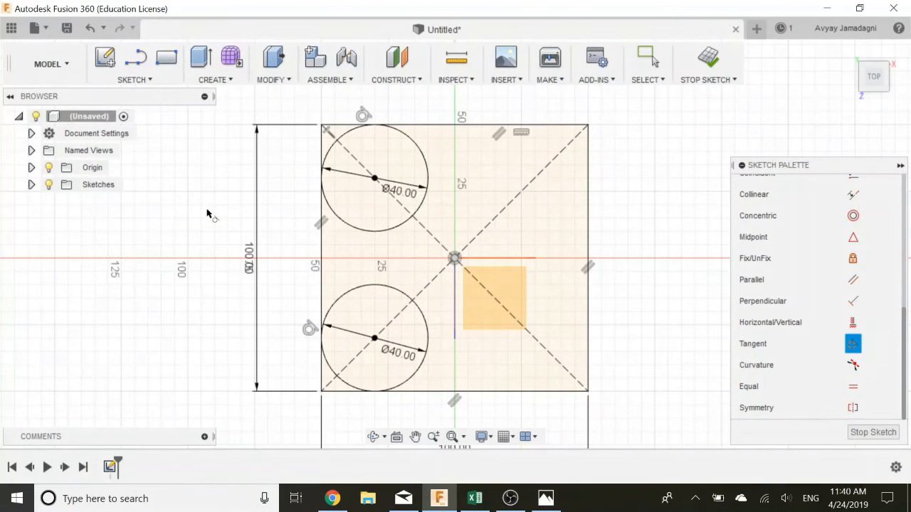
key("Escape")
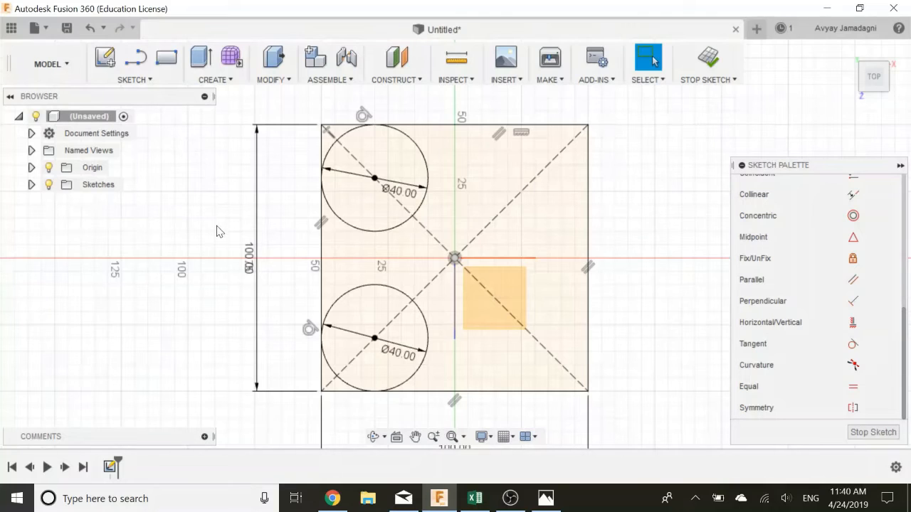
left_click(375, 338)
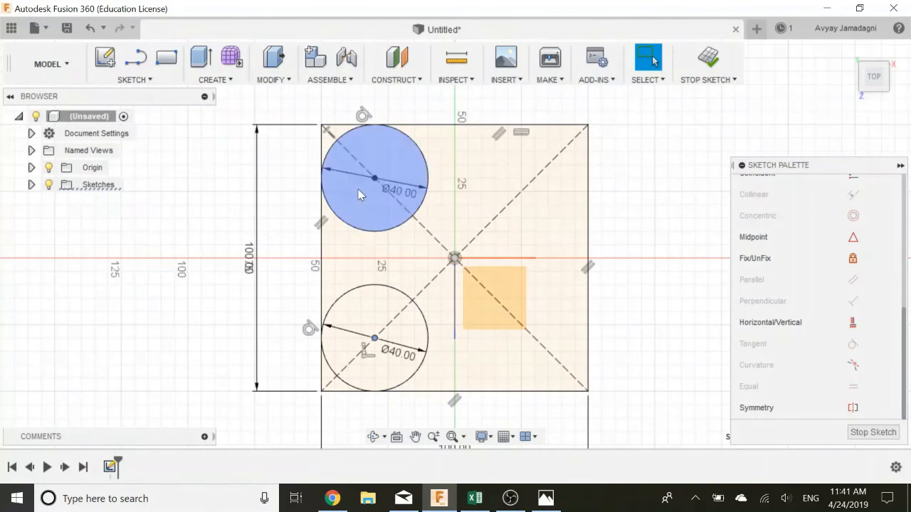
Check the reference drawing and draw a 2-point rectangle 9 cm tall and 20 mm wide inside the square's right half.
left_click(546, 498)
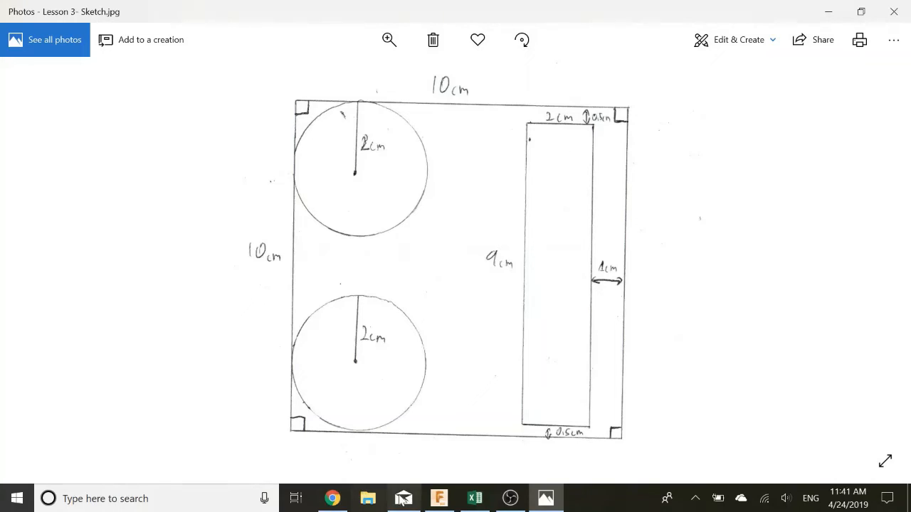
left_click(434, 501)
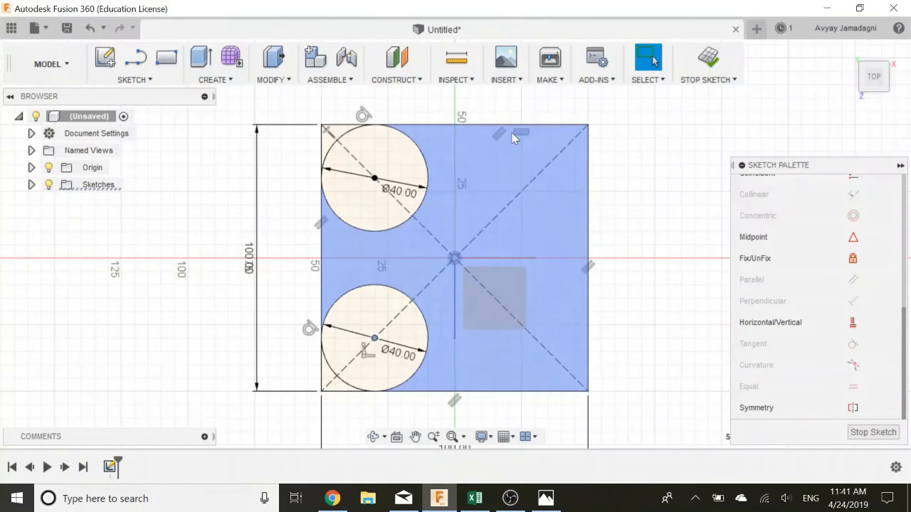
left_click(162, 79)
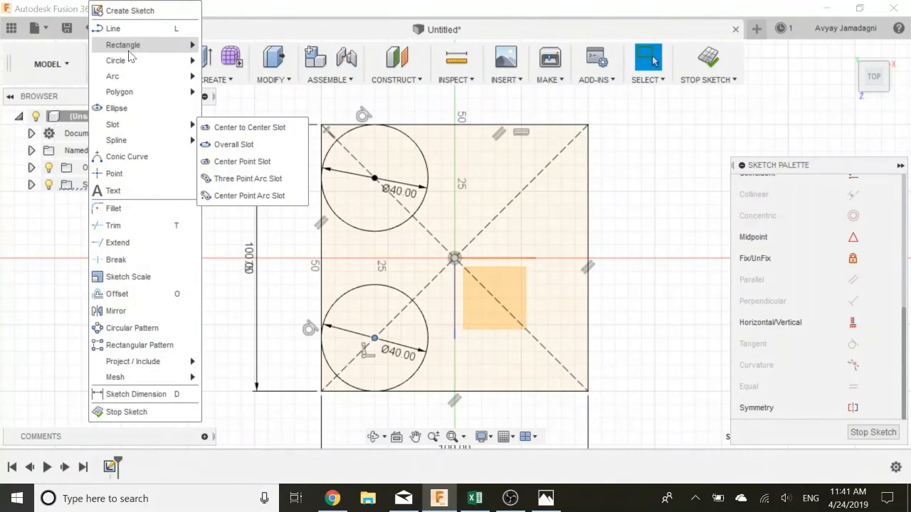
mouse_move(131, 52)
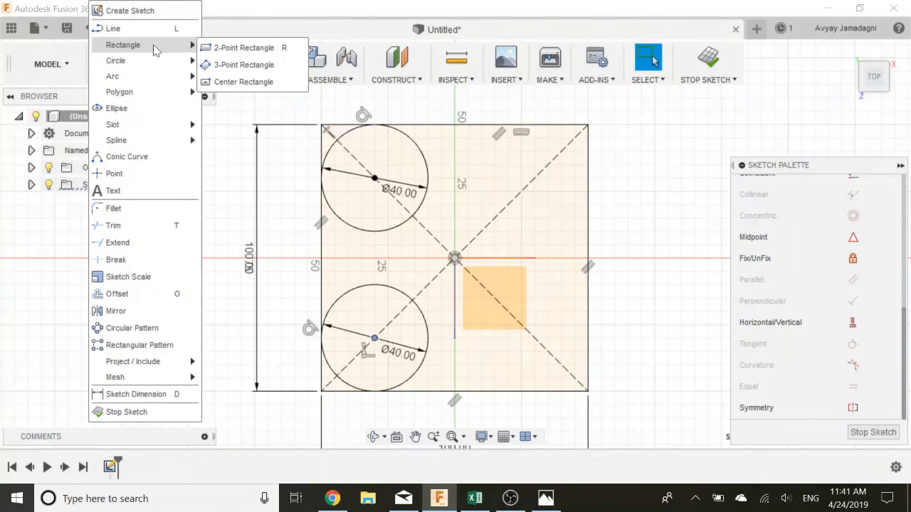
left_click(243, 48)
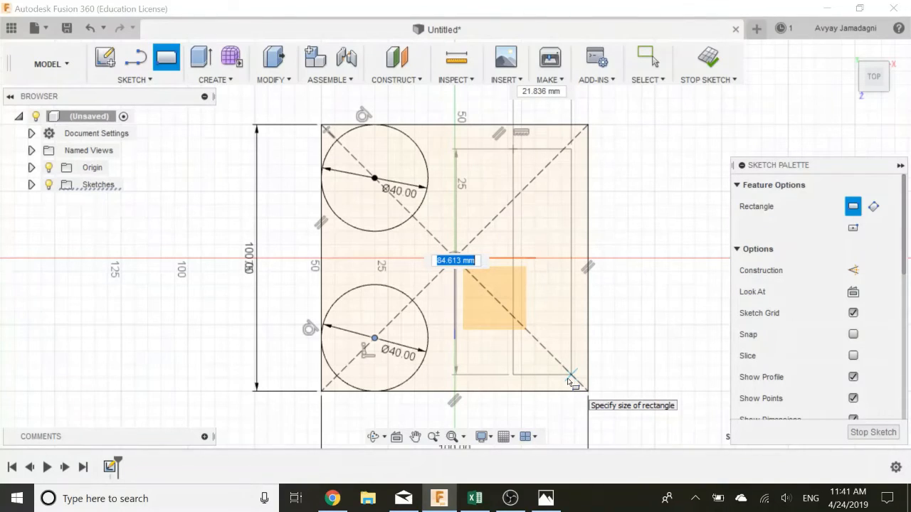
type("9")
key("Tab")
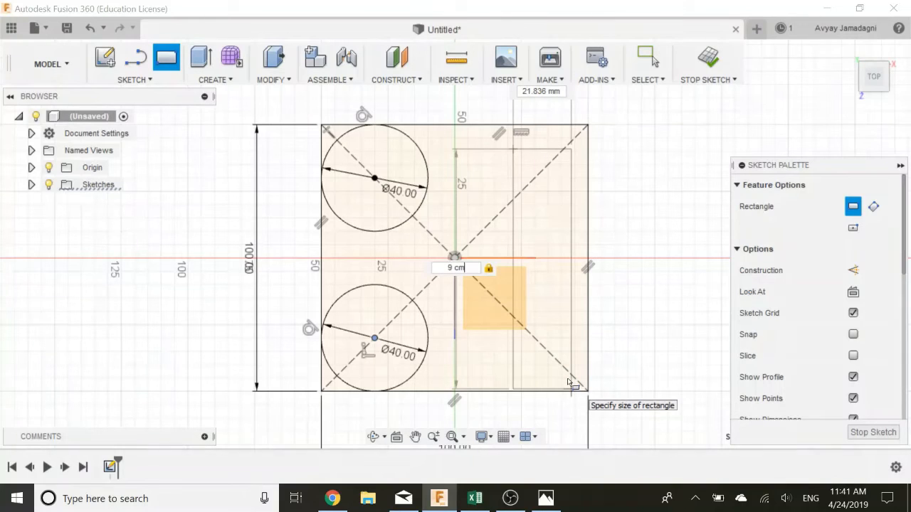
key("Tab")
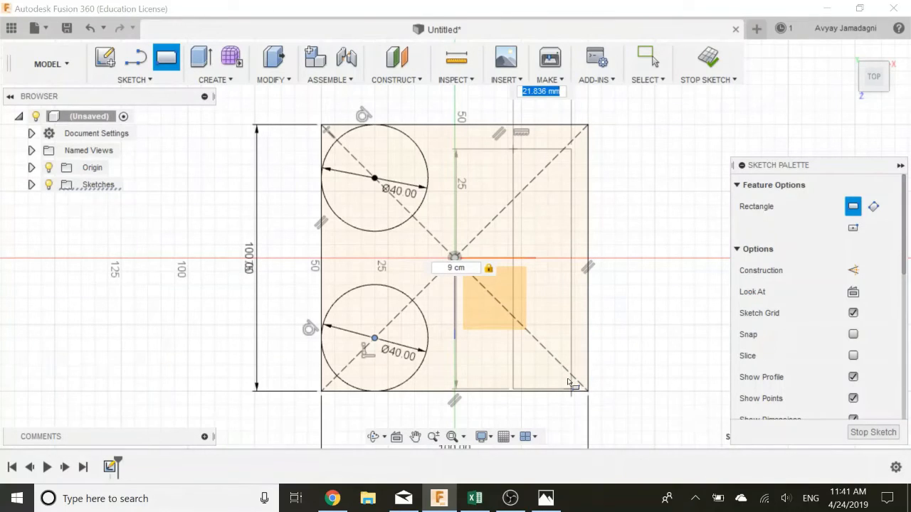
type("2")
type("0")
key("Tab")
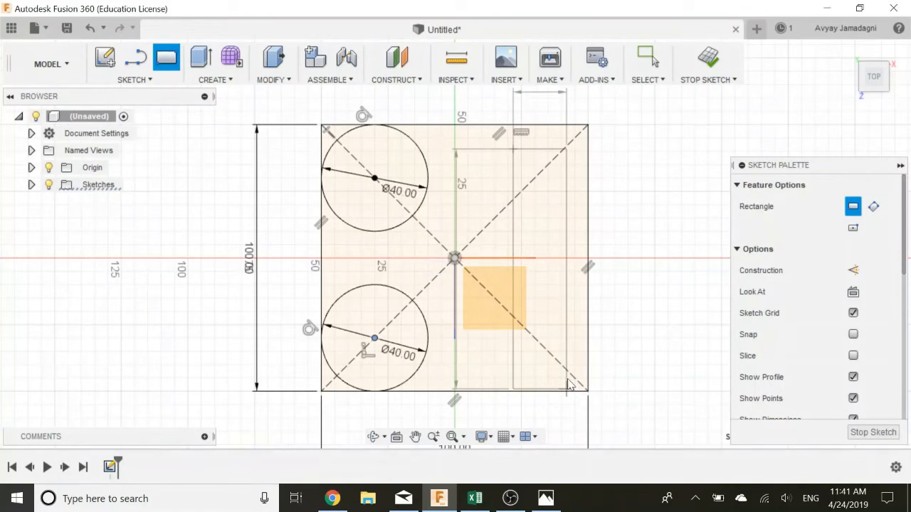
key("Return")
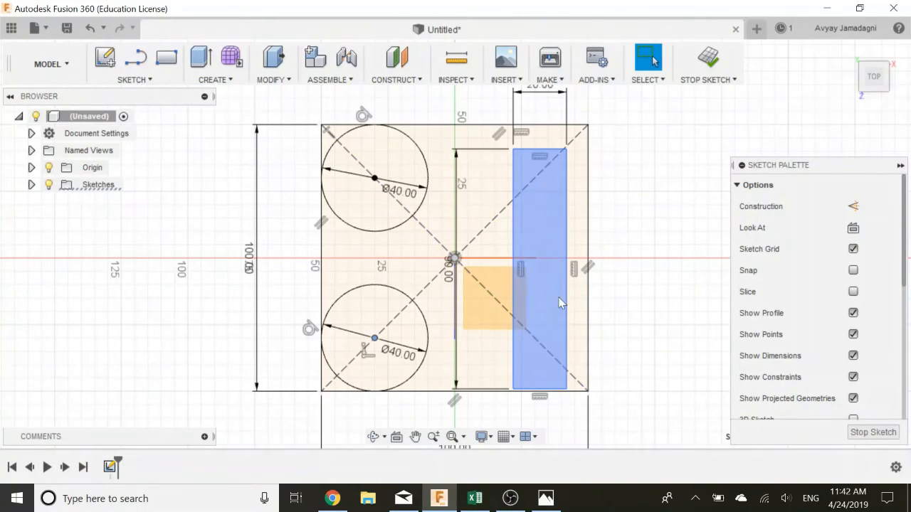
Check the reference spacing and dimension the gap between the rectangle's right edge and the square's right side as 1 cm.
left_click(546, 499)
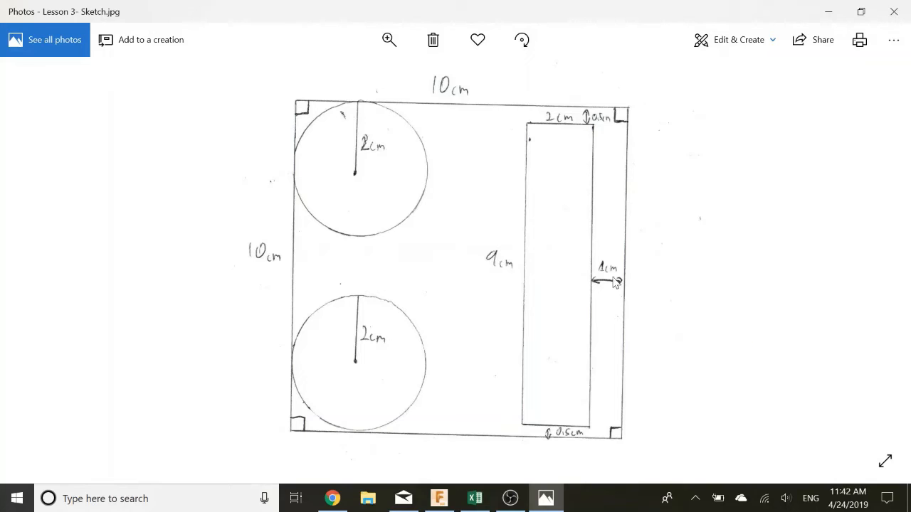
left_click(438, 498)
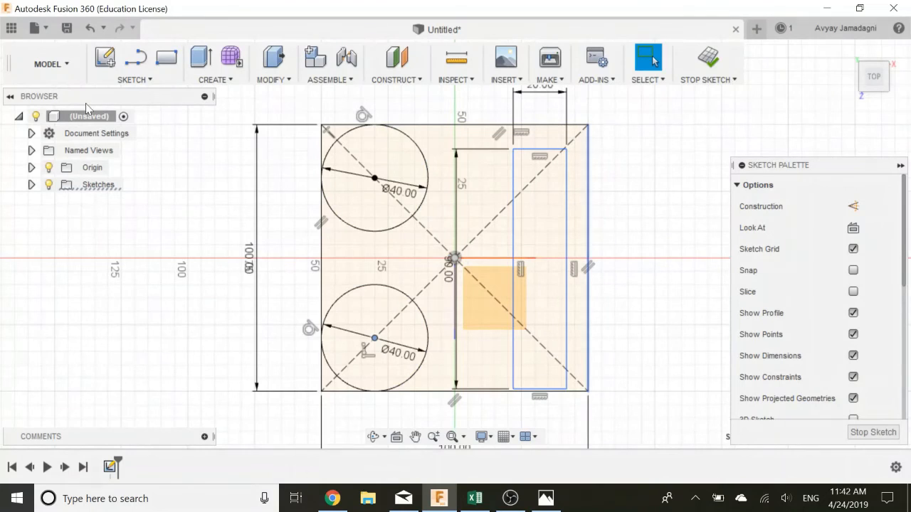
left_click(170, 81)
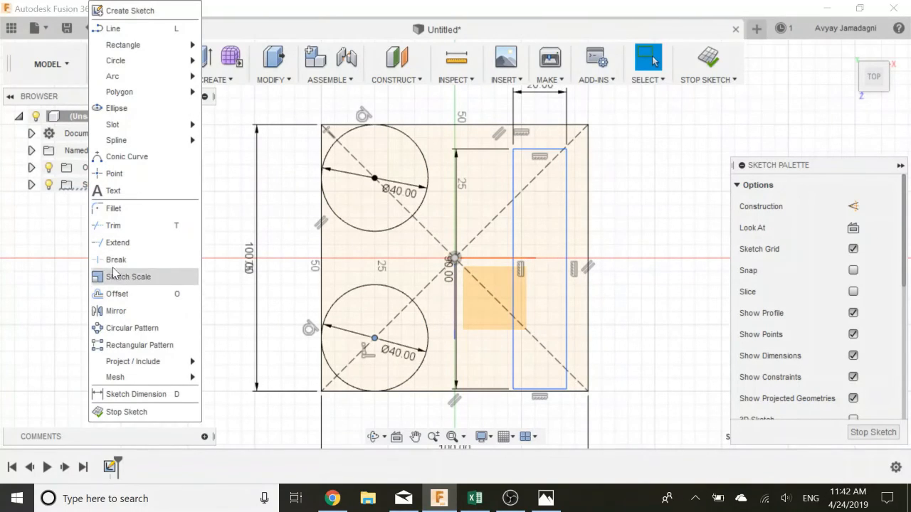
left_click(122, 398)
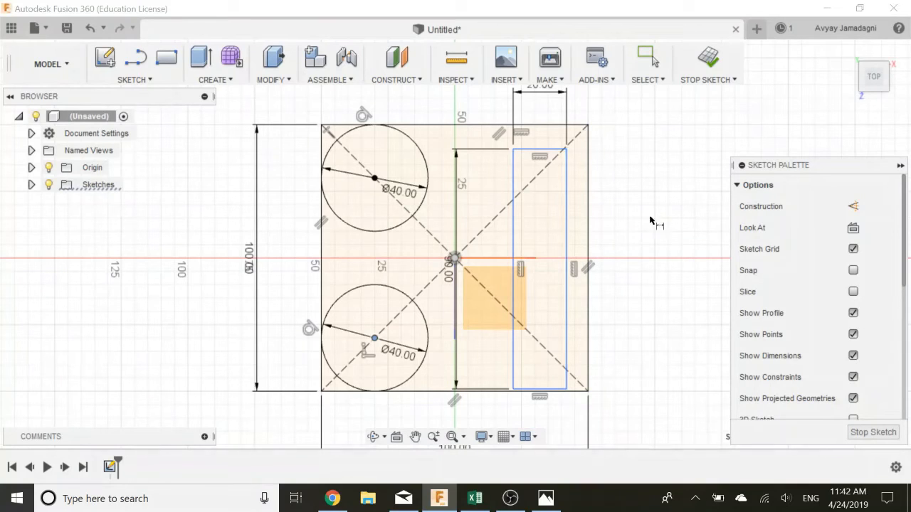
left_click(589, 177)
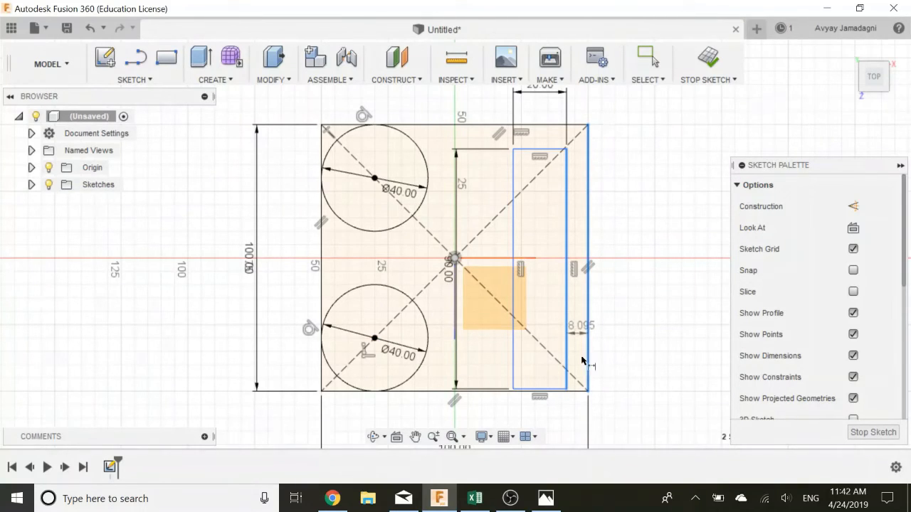
left_click(579, 424)
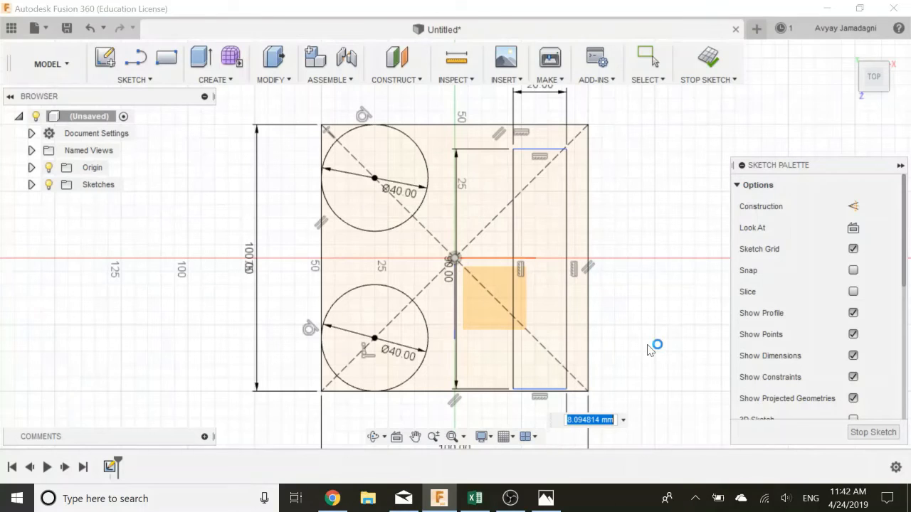
type("1")
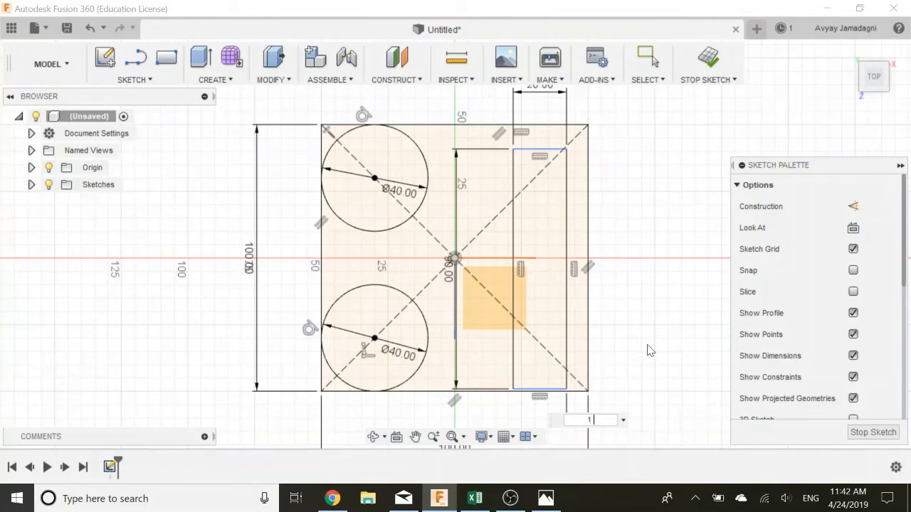
type(" cm")
key("Return")
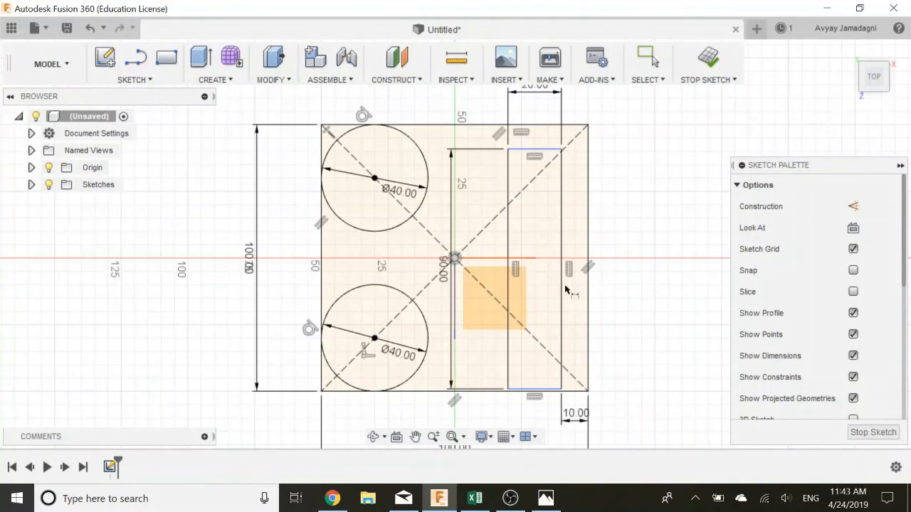
Check the reference and dimension the gap between the rectangle's top edge and the square's top side as 0.5 cm.
left_click(544, 500)
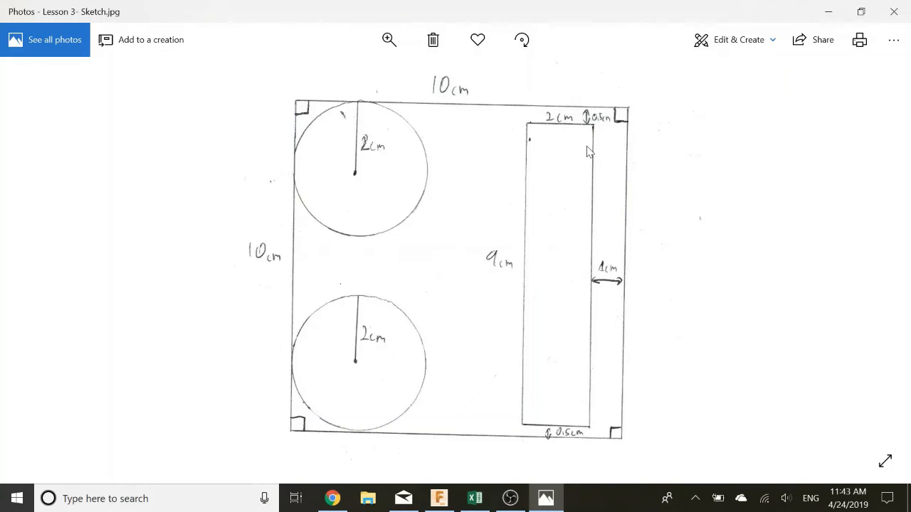
left_click(439, 498)
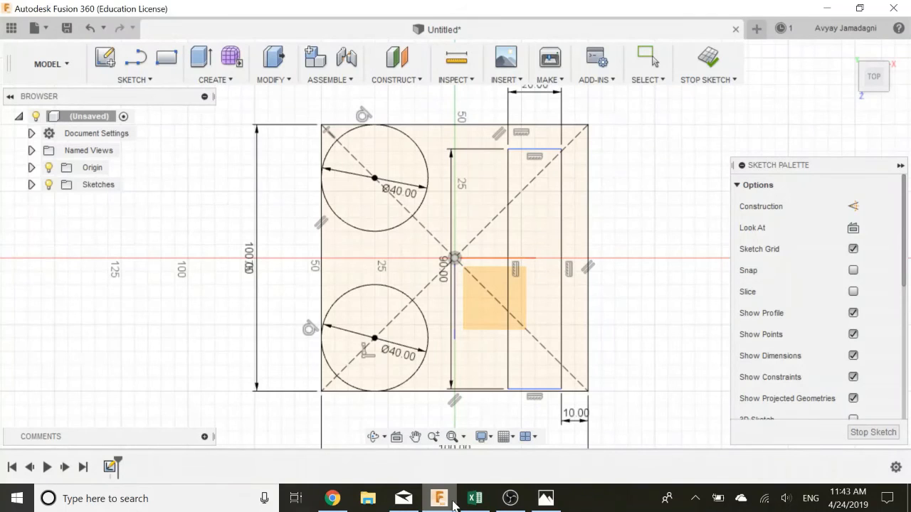
left_click(546, 149)
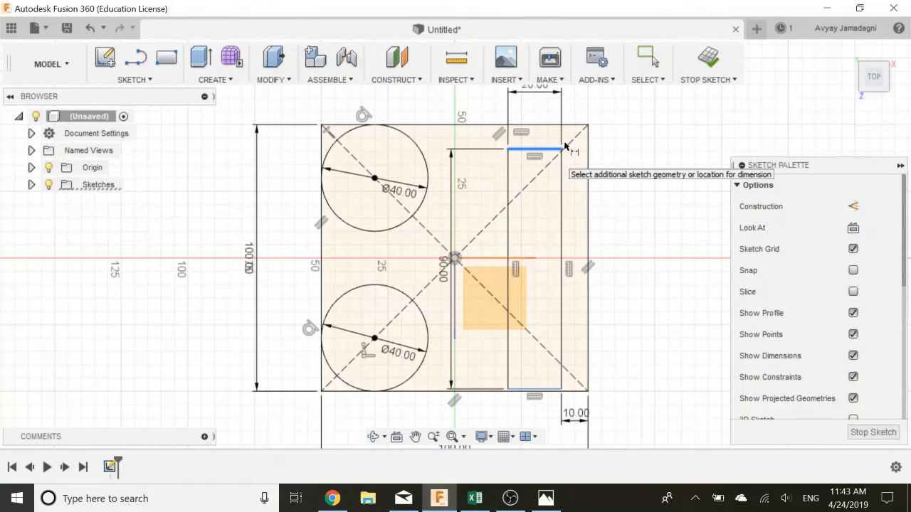
left_click(534, 126)
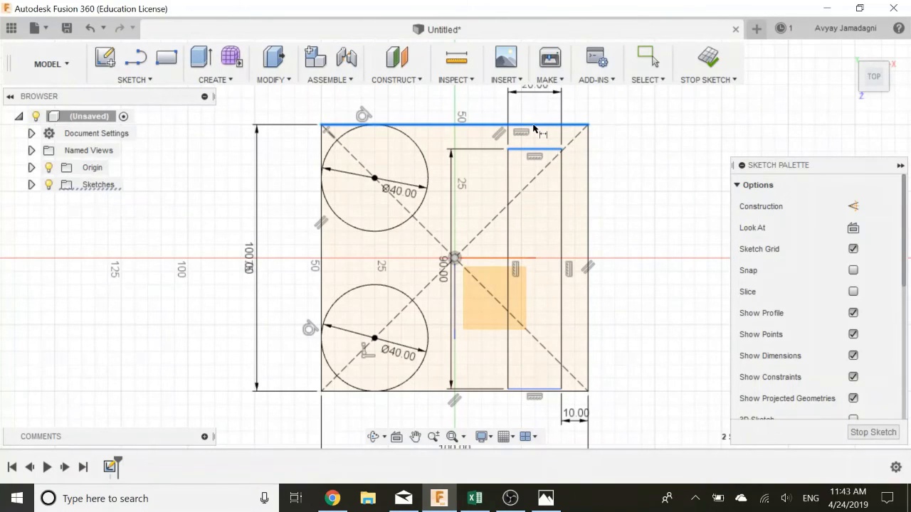
left_click(649, 137)
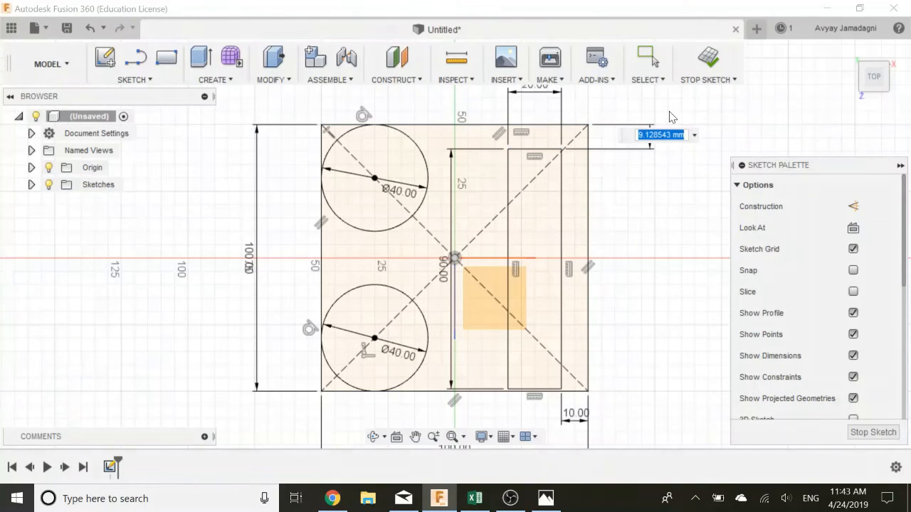
type("0.5 cm")
key("Return")
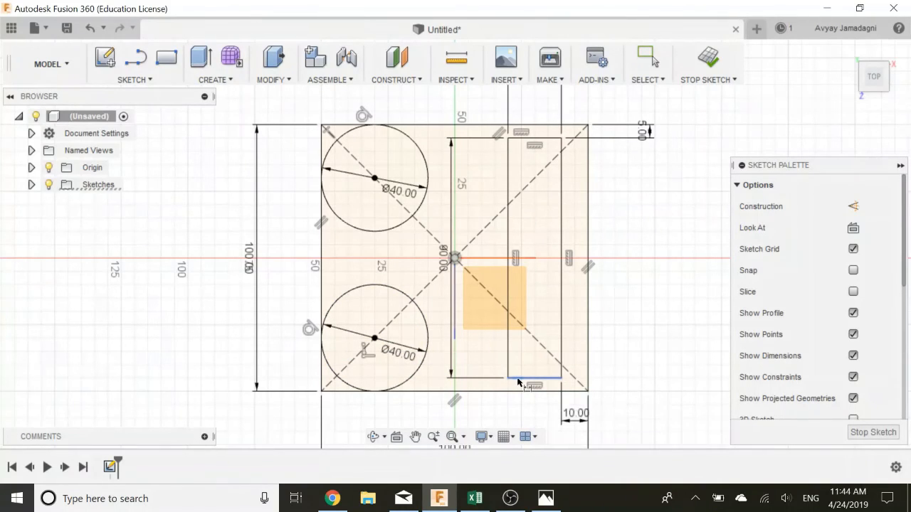
Try to dimension the gap between the rectangle's bottom edge and the square's bottom side, declining a driven dimension.
left_click(518, 378)
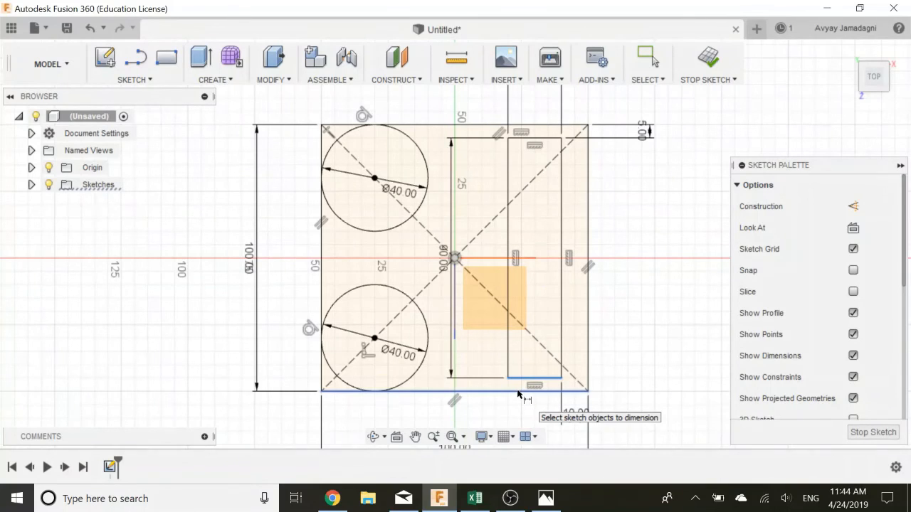
left_click(545, 391)
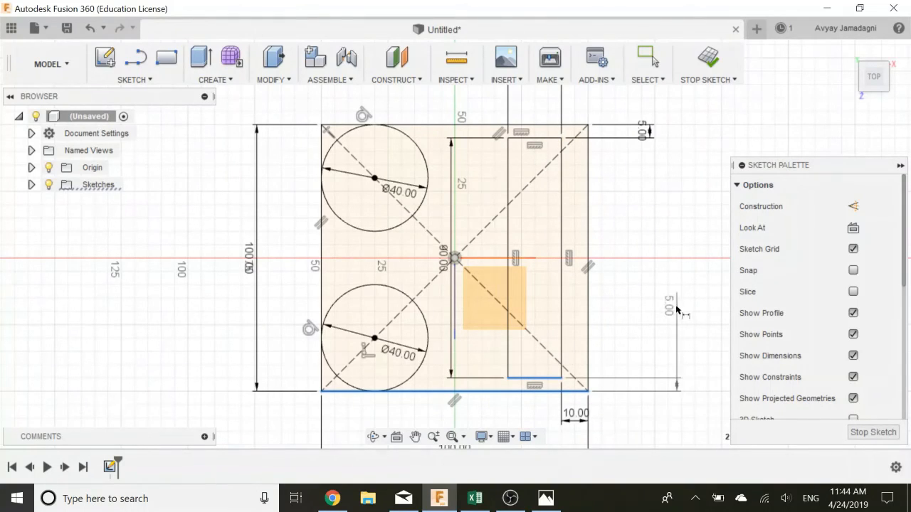
left_click(666, 317)
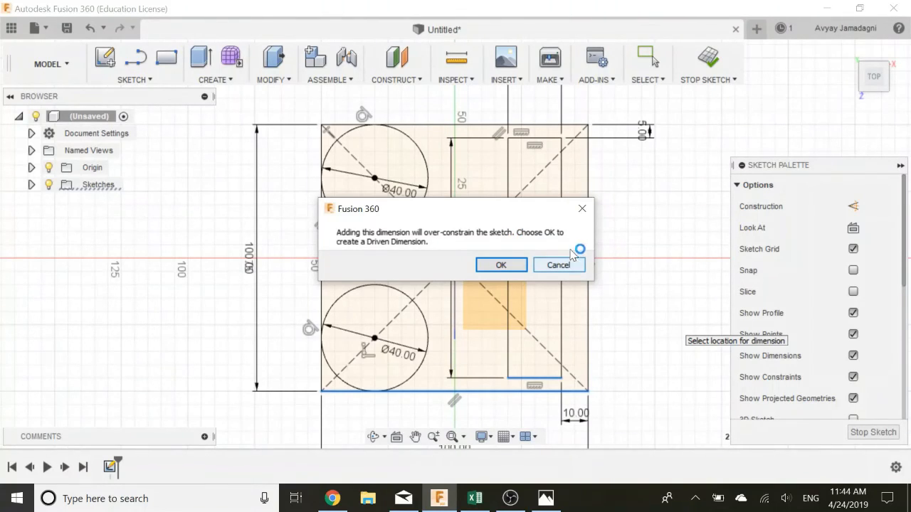
left_click(559, 265)
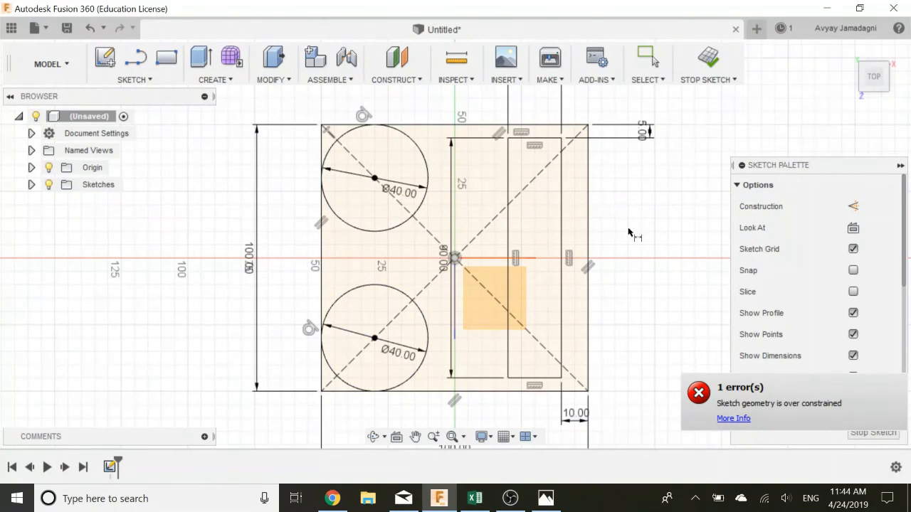
Compare the geometry with the reference drawing, exit the dimension command and finish the sketch.
left_click(560, 503)
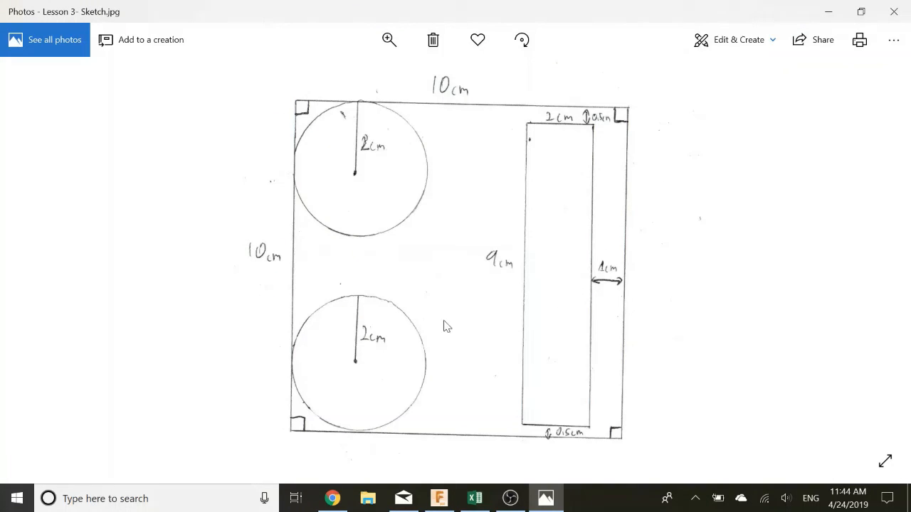
left_click(439, 498)
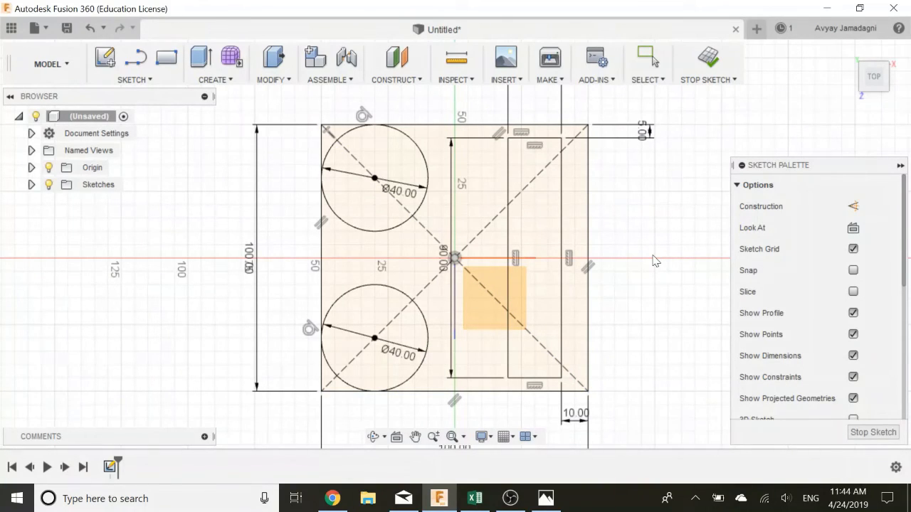
key("Escape")
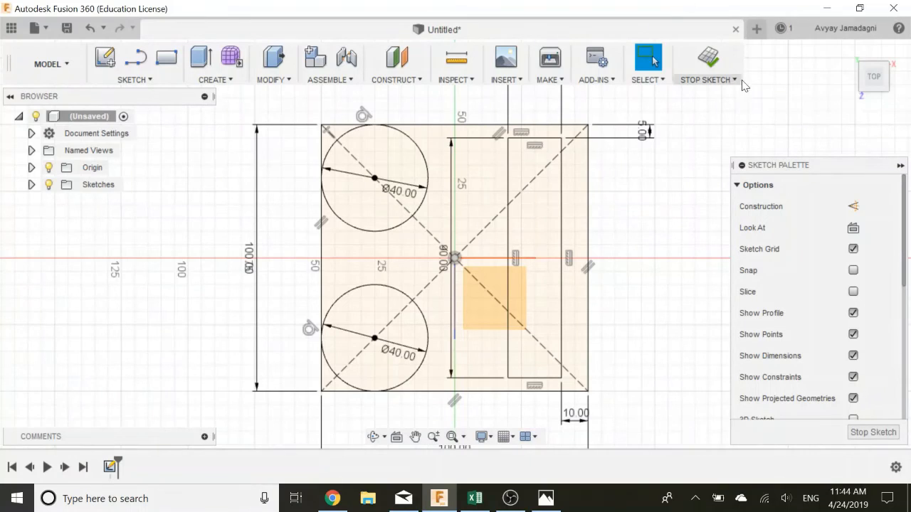
left_click(712, 64)
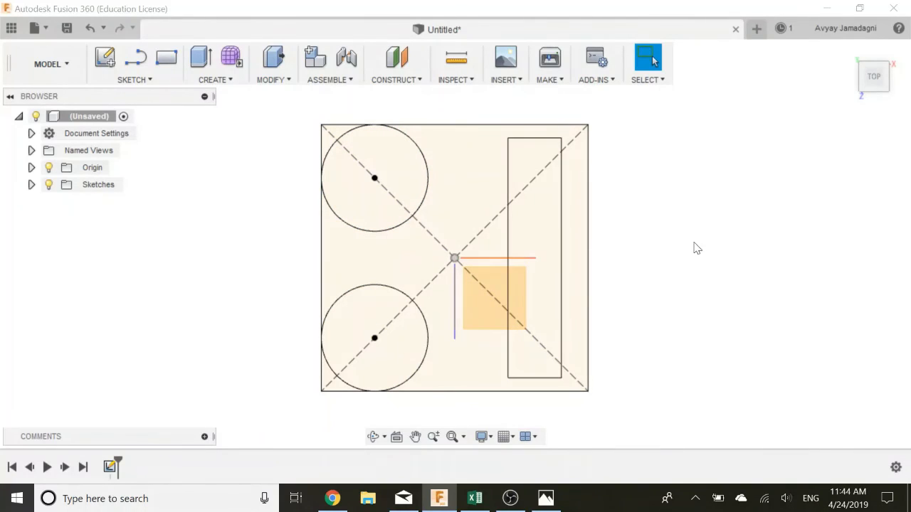
Inspect the finished sketch from an angled view and return to the home view.
scroll(361, 353, "up", 1)
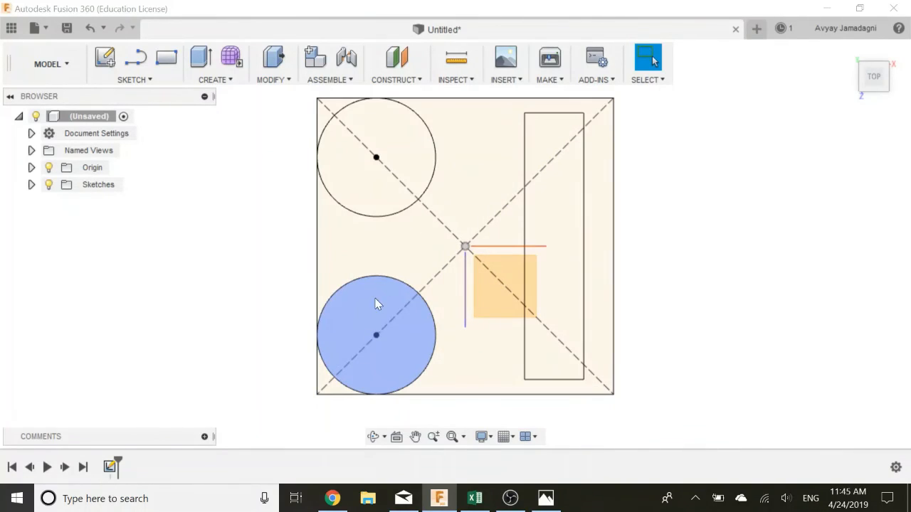
scroll(541, 217, "down", 1)
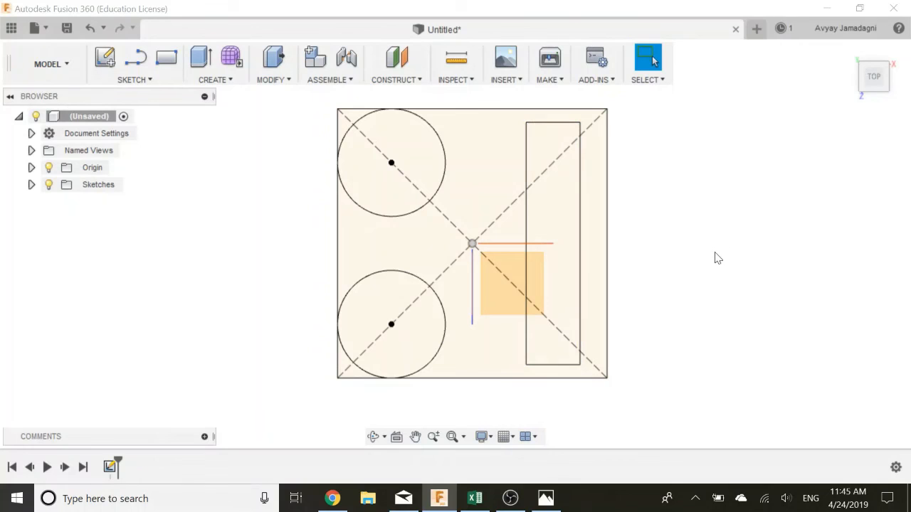
mouse_move(674, 214)
middle_mouse_down("shift")
mouse_move(671, 197)
mouse_move(655, 293)
mouse_move(629, 122)
mouse_move(655, 137)
mouse_move(683, 130)
middle_mouse_up("shift")
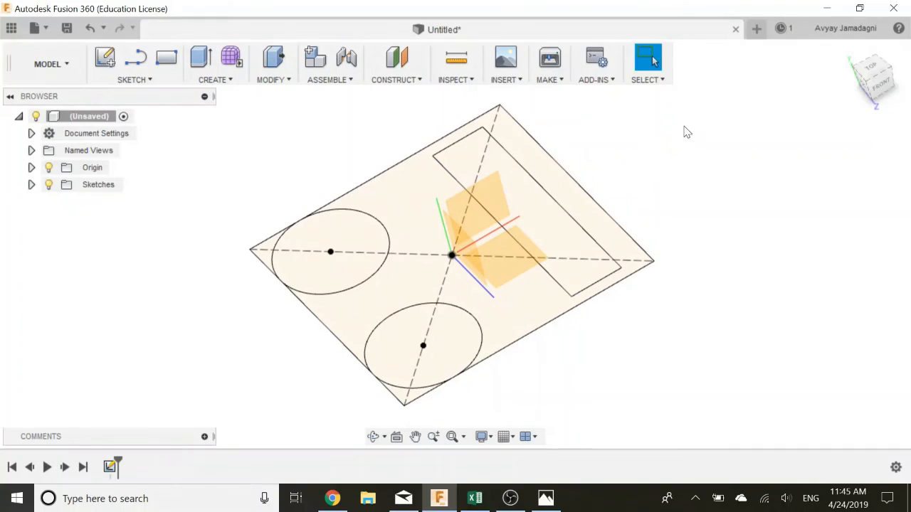
left_click(848, 51)
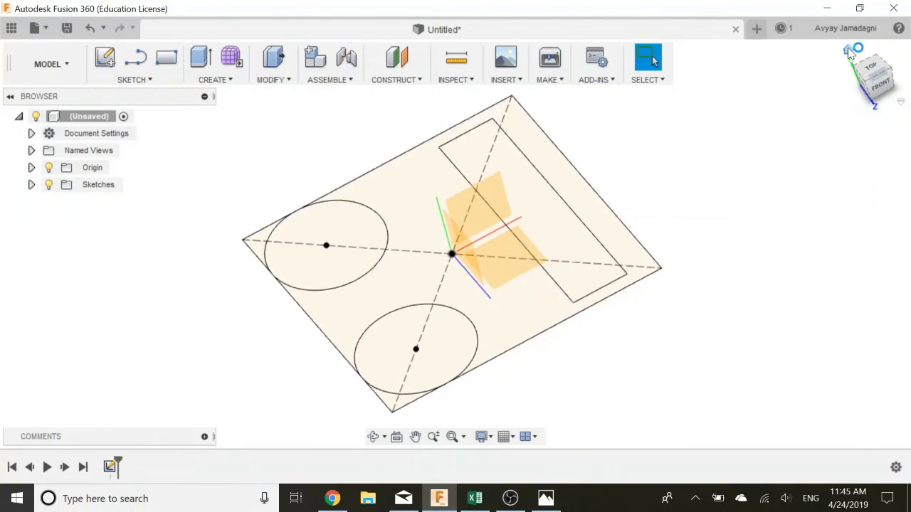
Compare the finished sketch with the reference drawing in Photos, and return to the Fusion 360 design.
scroll(468, 242, "down", 2)
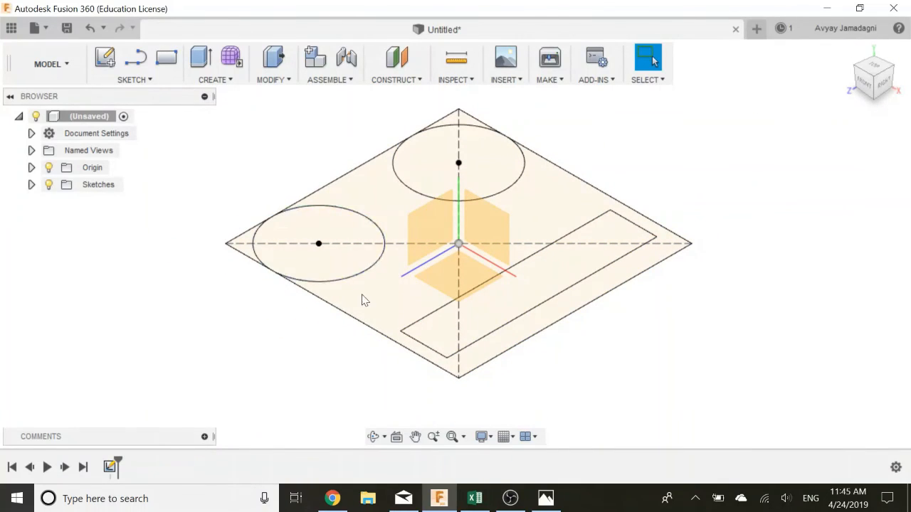
left_click(545, 499)
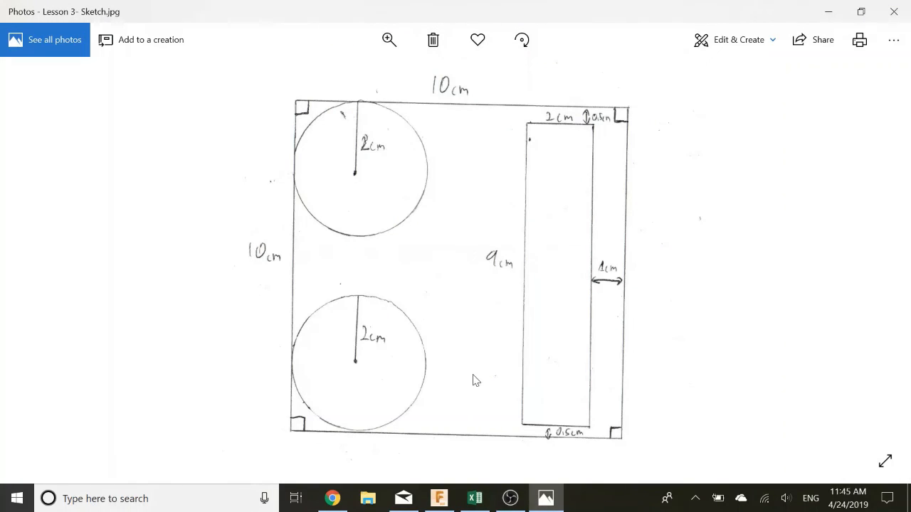
left_click(439, 498)
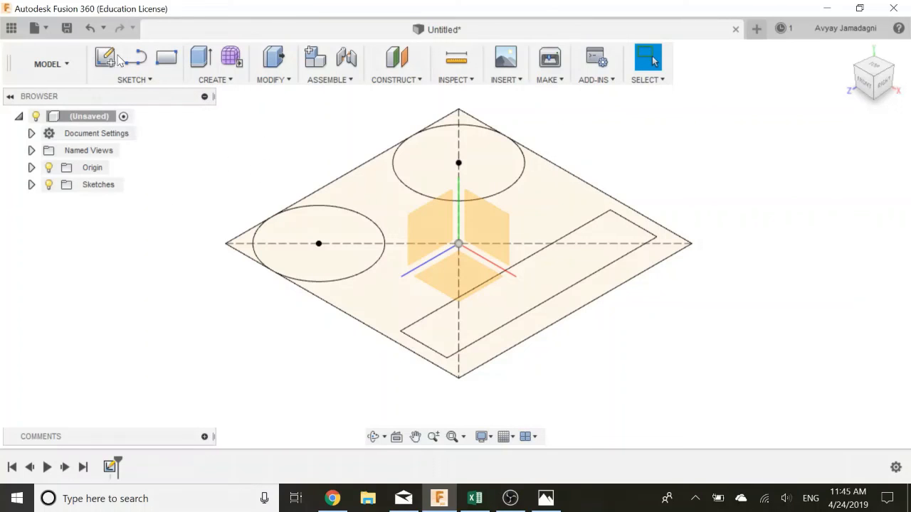
Save the design as "Sketch 1" in the Fusion 360 Beginner's Course project.
left_click(66, 29)
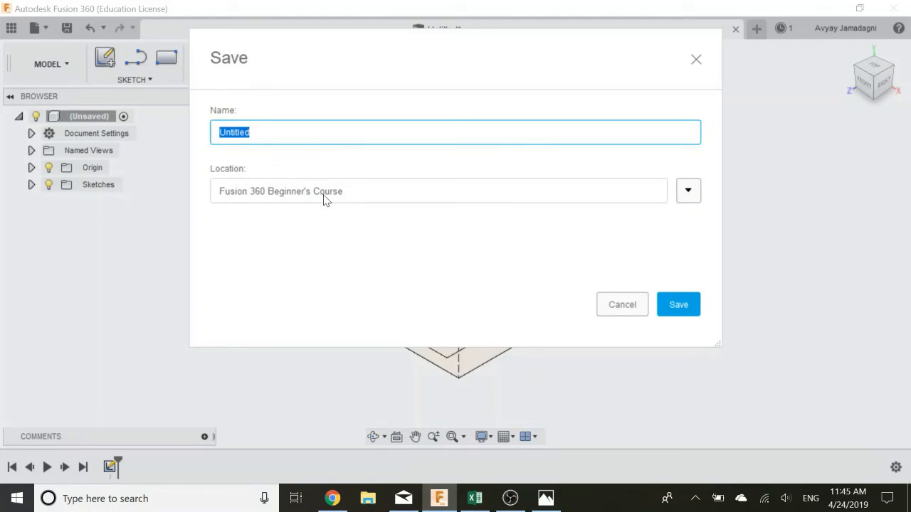
left_click(176, 191)
left_click(251, 133)
double_click(250, 133)
double_click(251, 132)
type("Sketch 1")
left_click(679, 306)
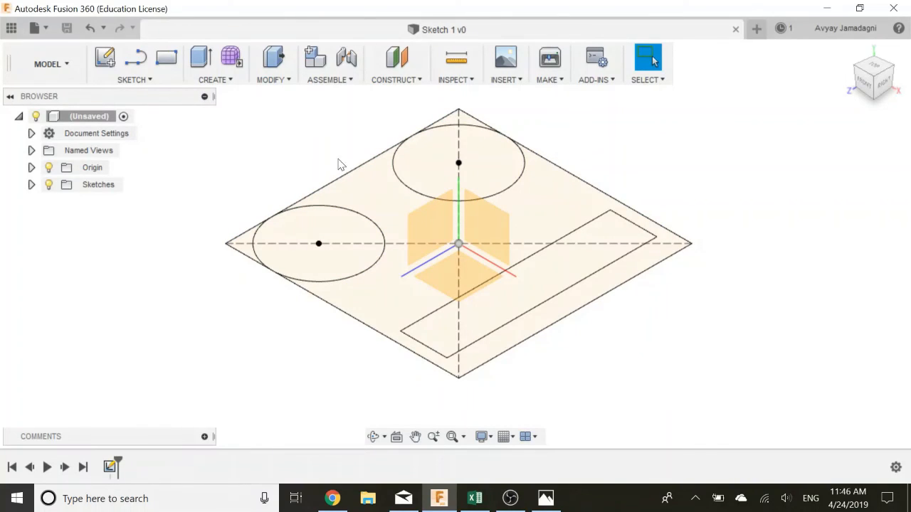
Show the project's stored files to check the saved Sketch 1 design.
mouse_move(725, 158)
middle_mouse_down()
mouse_move(722, 142)
mouse_move(717, 168)
middle_mouse_up()
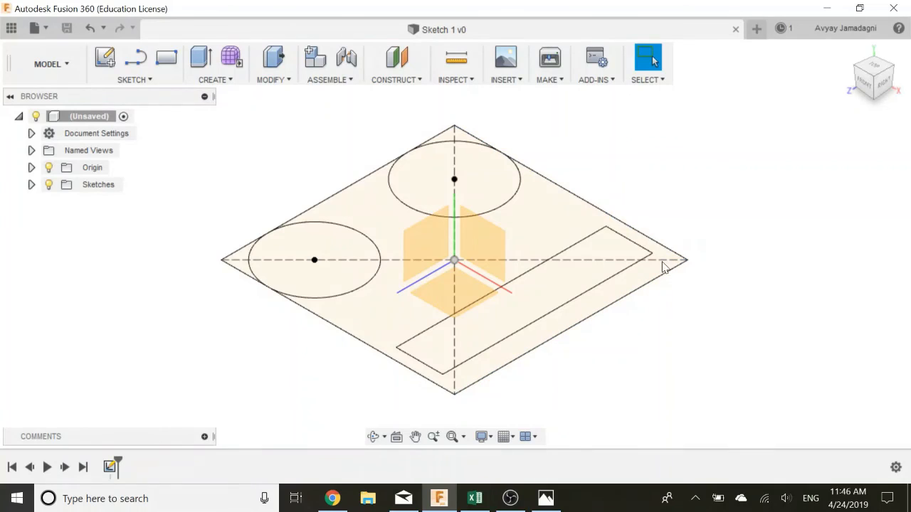
left_click(618, 264)
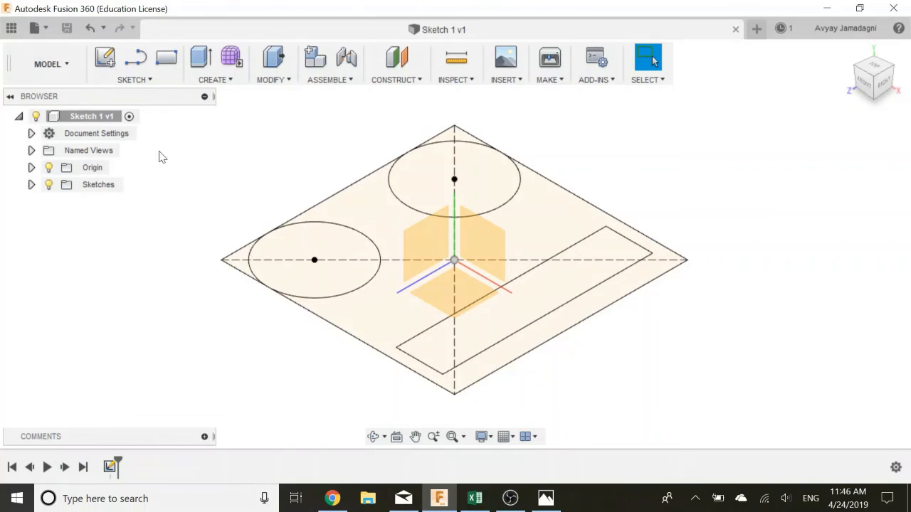
left_click(11, 29)
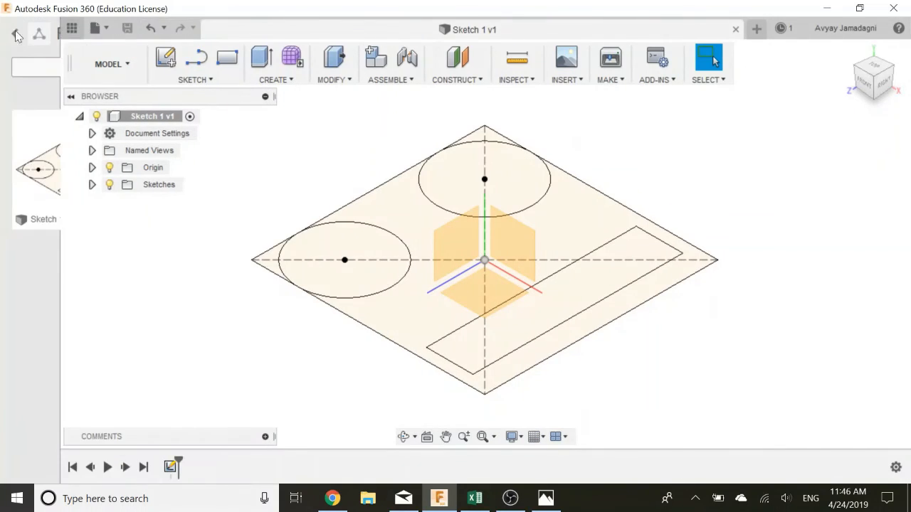